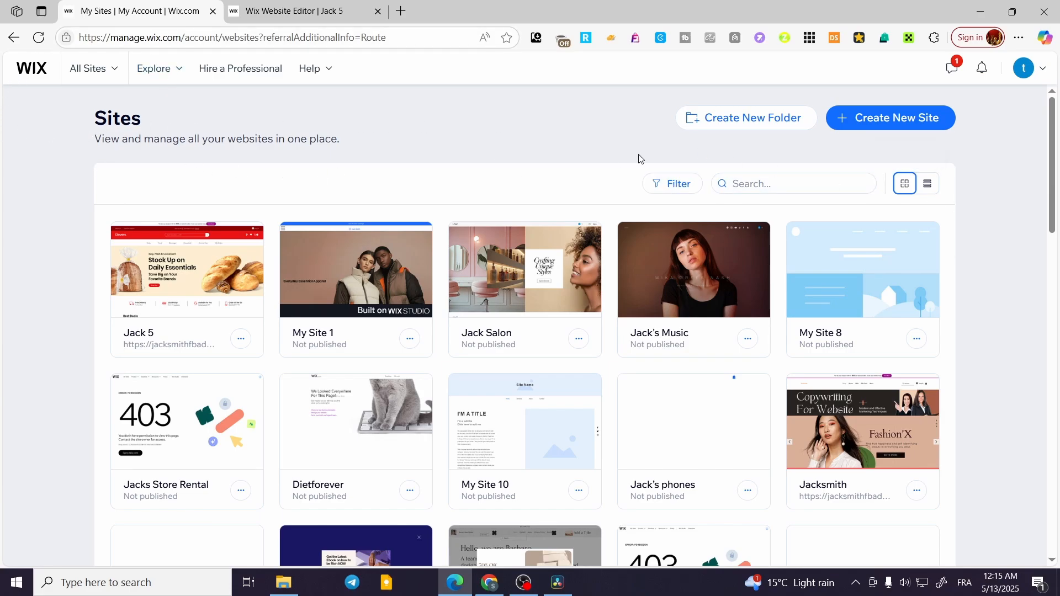
# - Open the Jack 5 site's dashboard and switch to its already open website editor
pyautogui.moveTo(834, 232)
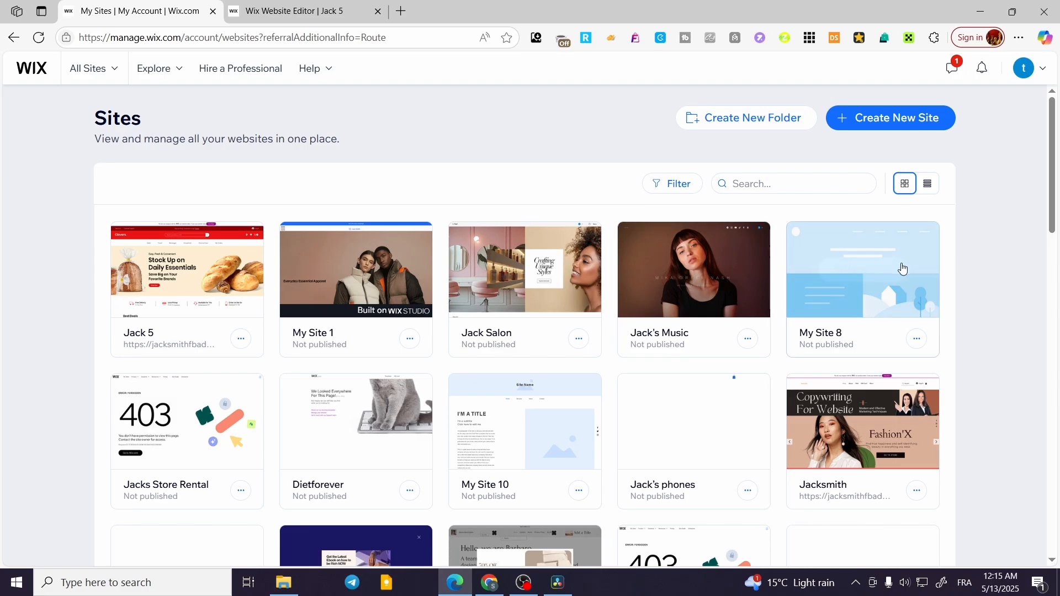
pyautogui.moveTo(158, 262)
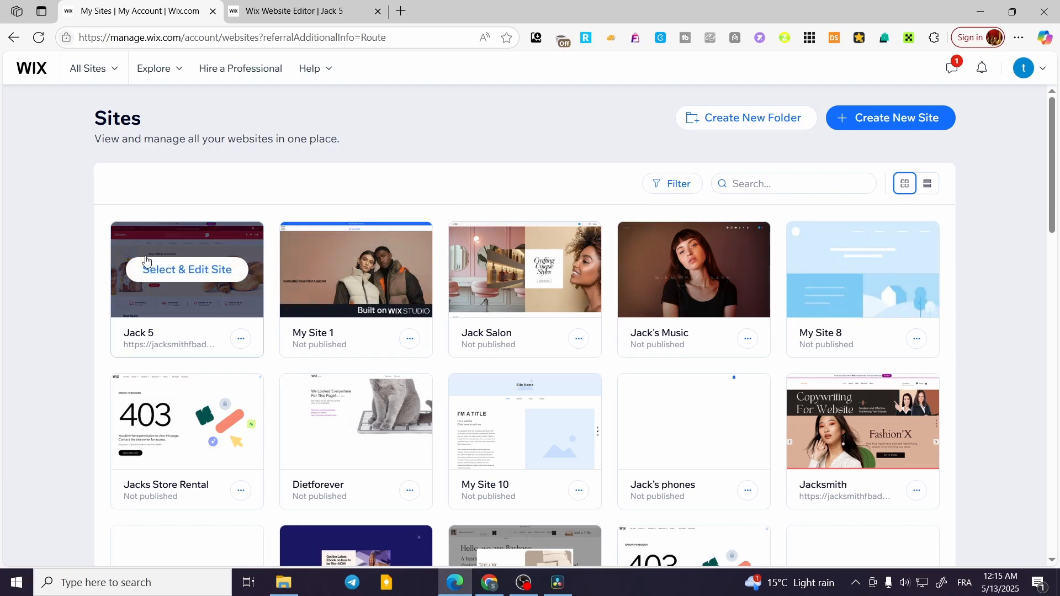
pyautogui.click(147, 272)
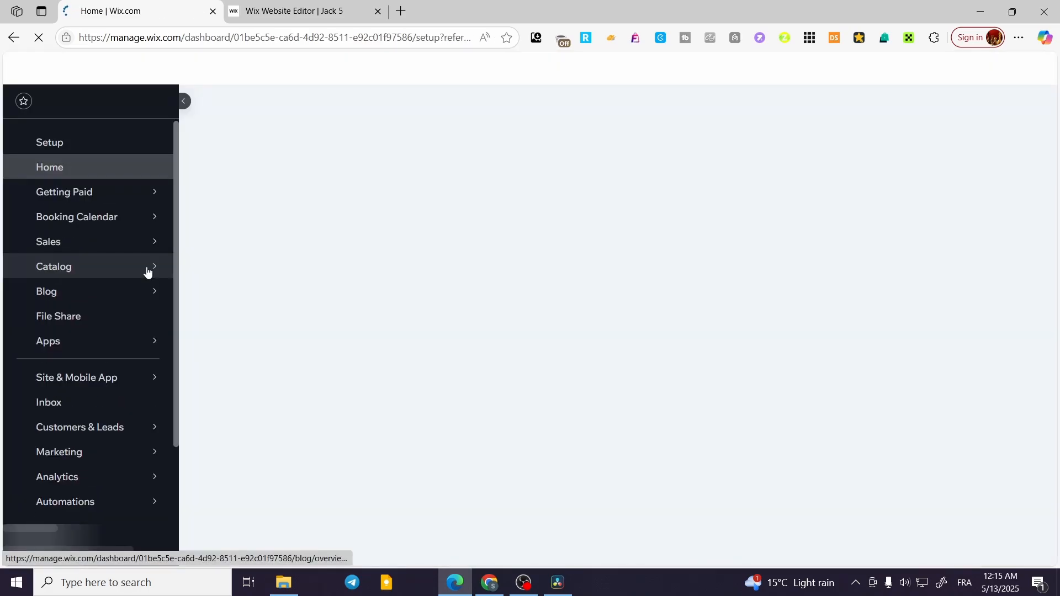
pyautogui.moveTo(147, 270)
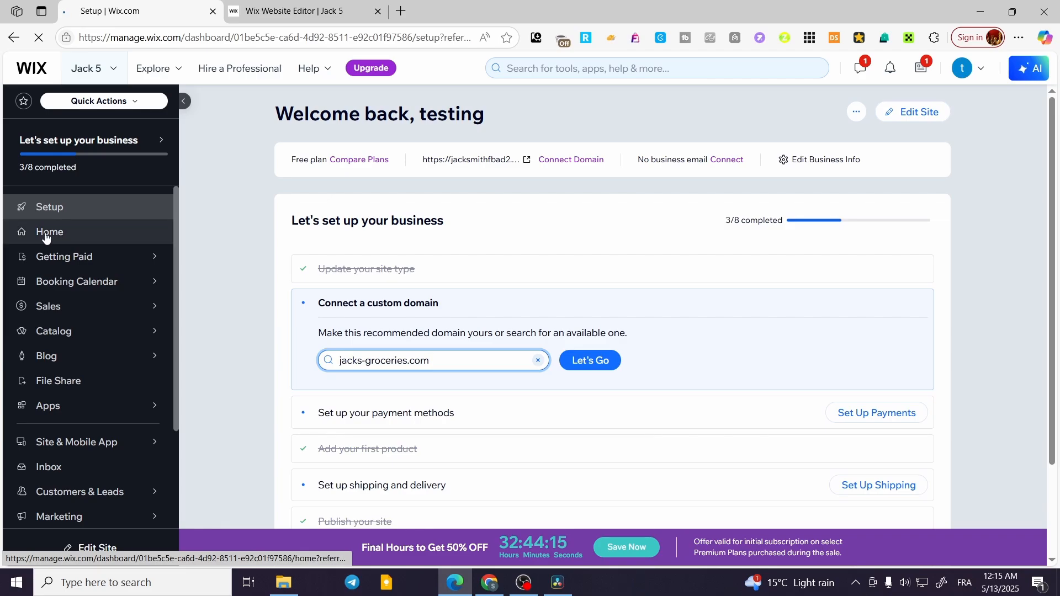
pyautogui.click(919, 118)
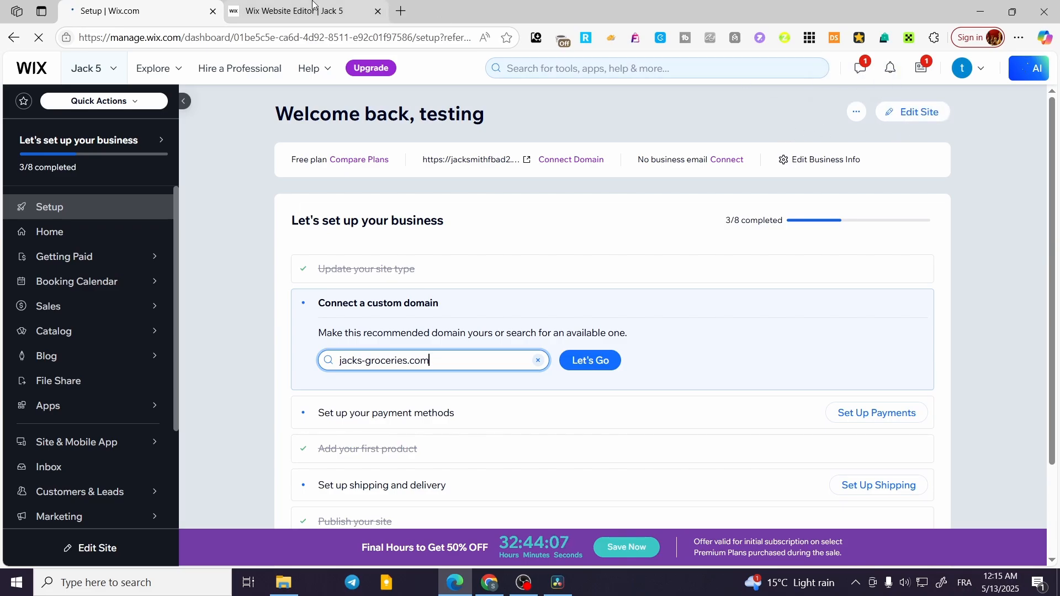
pyautogui.click(368, 6)
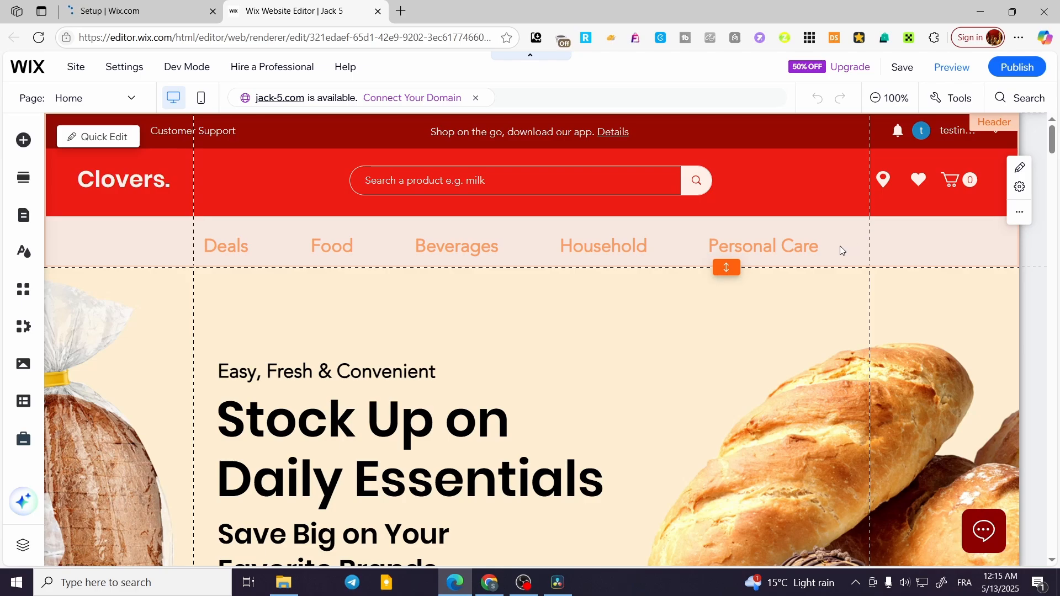
# - Delete the untitled section with the bedroom image, below the Start Your Cart products on the Home page
pyautogui.scroll(-8, 828, 249)
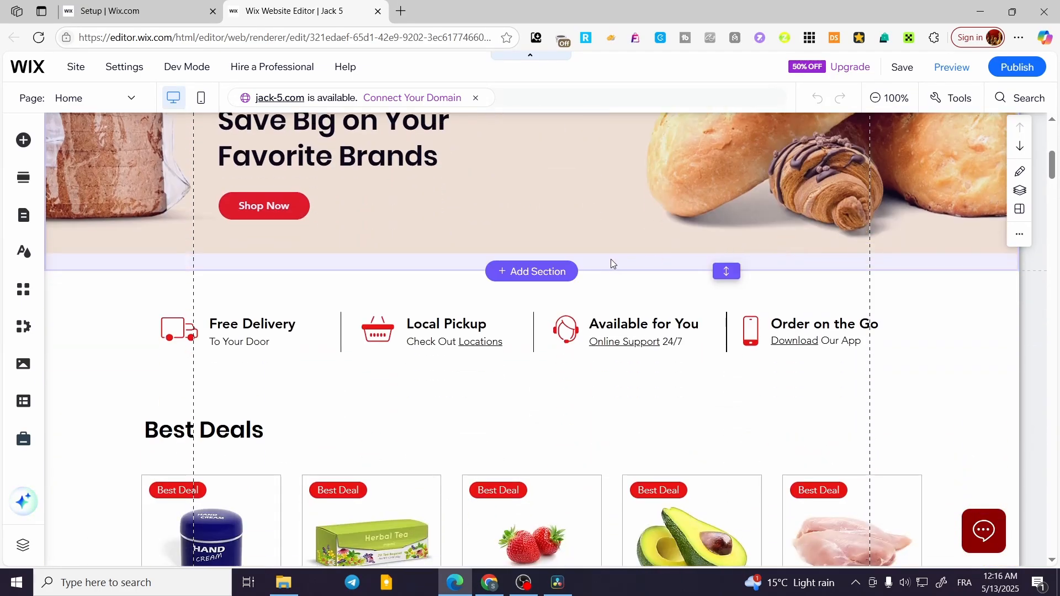
pyautogui.scroll(-8, 607, 265)
pyautogui.scroll(5, 591, 275)
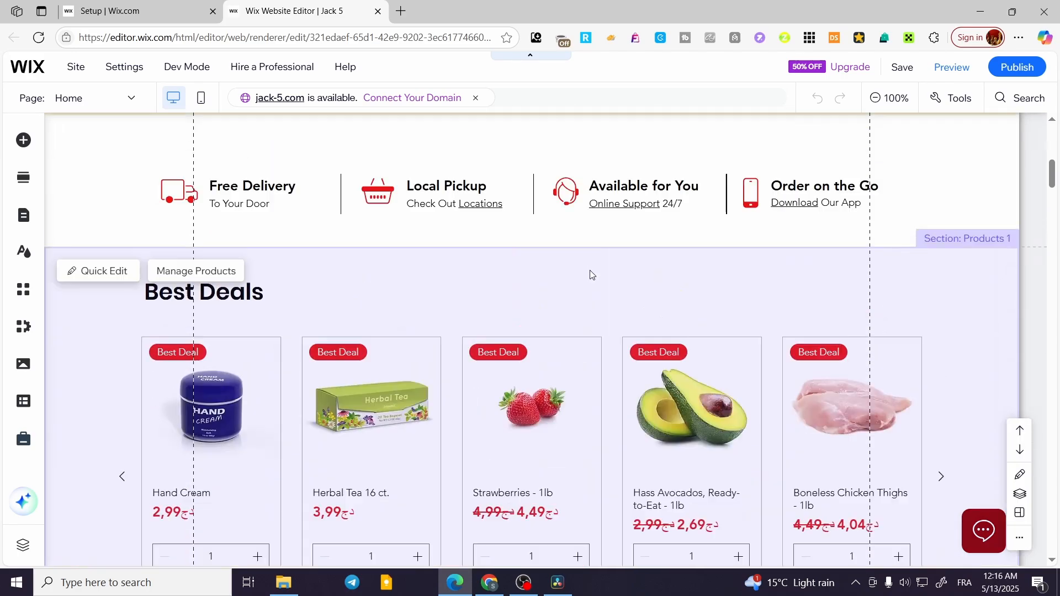
pyautogui.scroll(5, 591, 274)
pyautogui.scroll(-10, 592, 274)
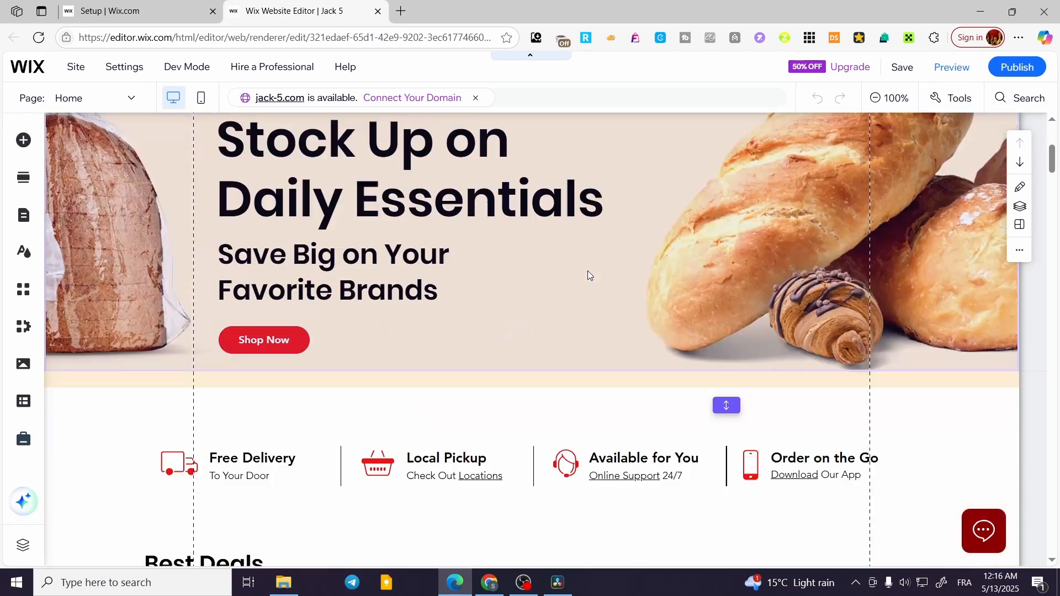
pyautogui.scroll(-3, 587, 276)
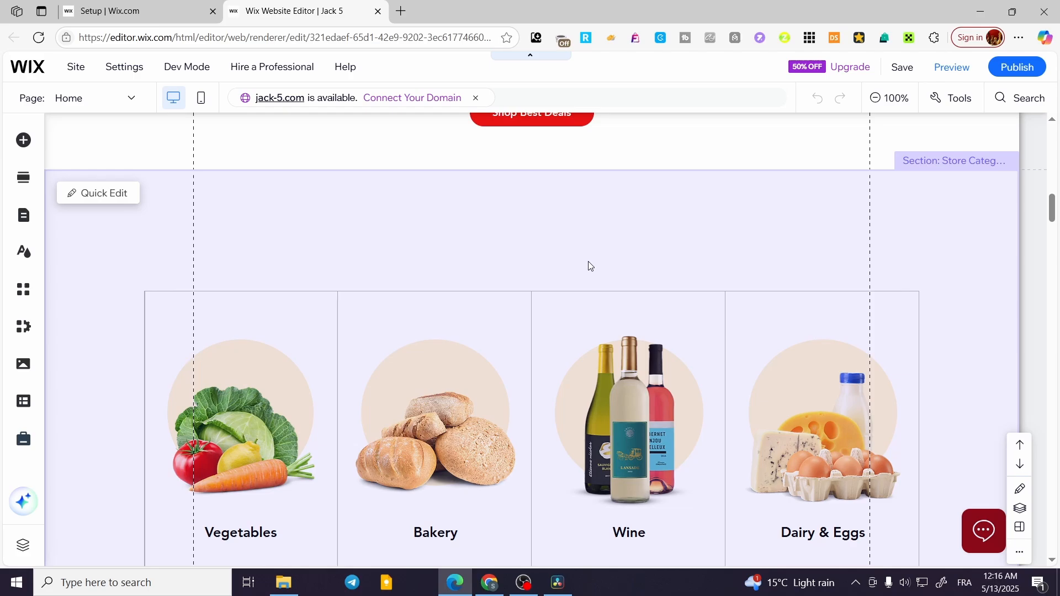
pyautogui.scroll(-18, 589, 266)
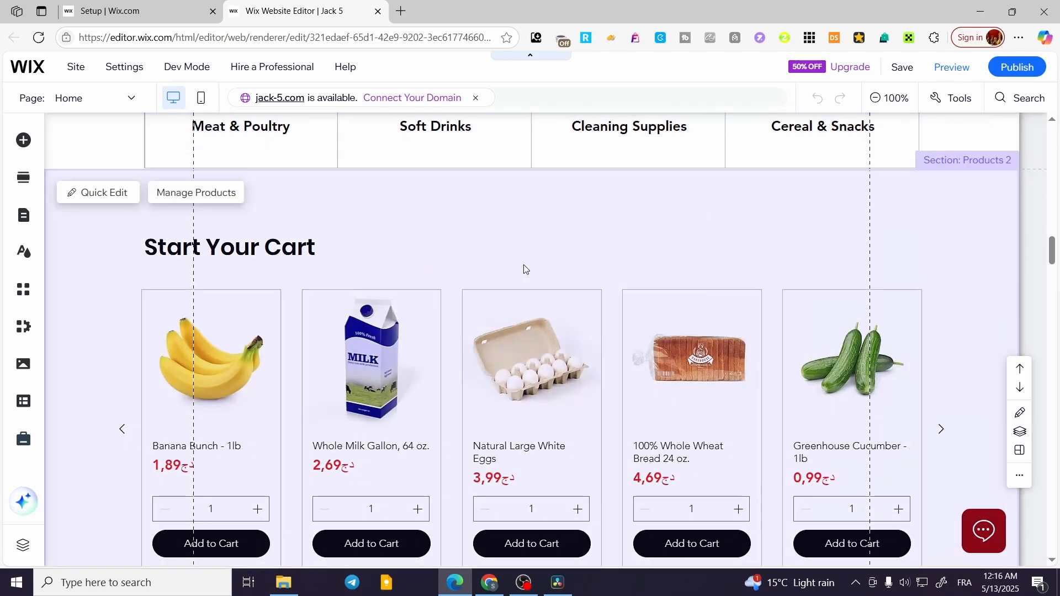
pyautogui.scroll(-3, 640, 282)
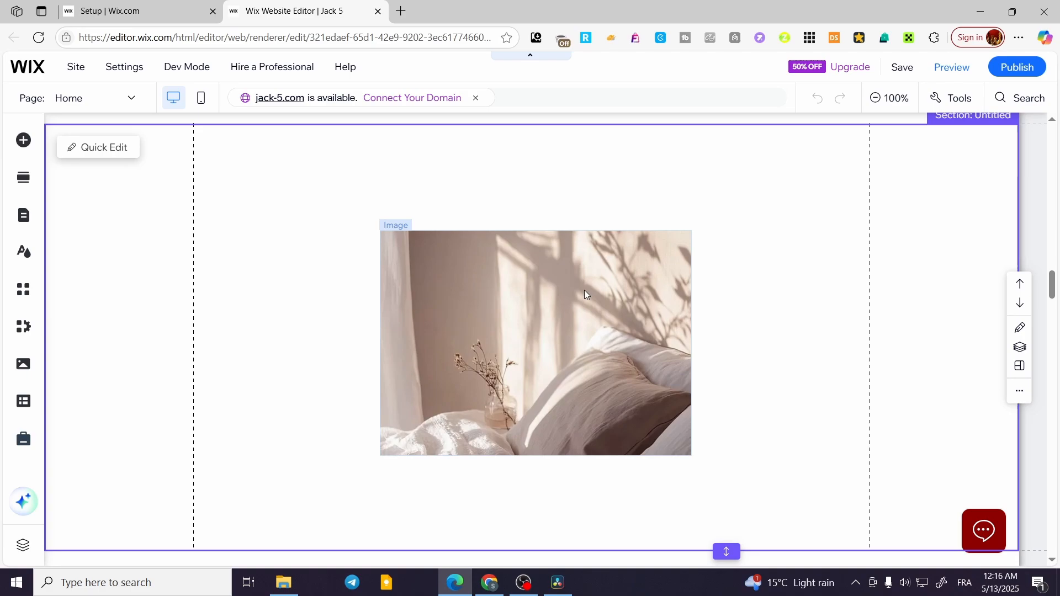
pyautogui.click(584, 295)
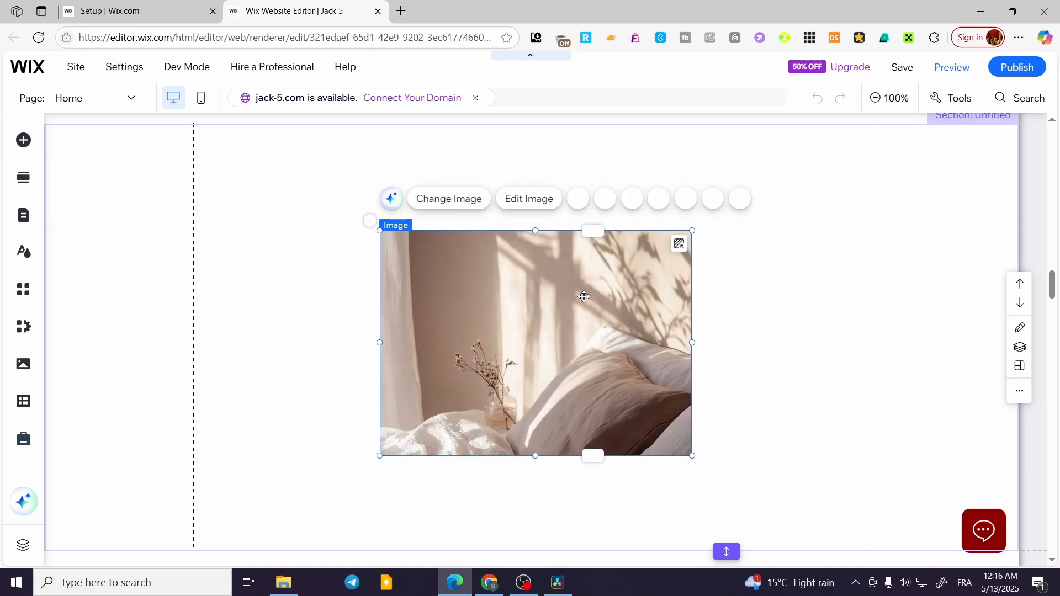
pyautogui.press('Delete')
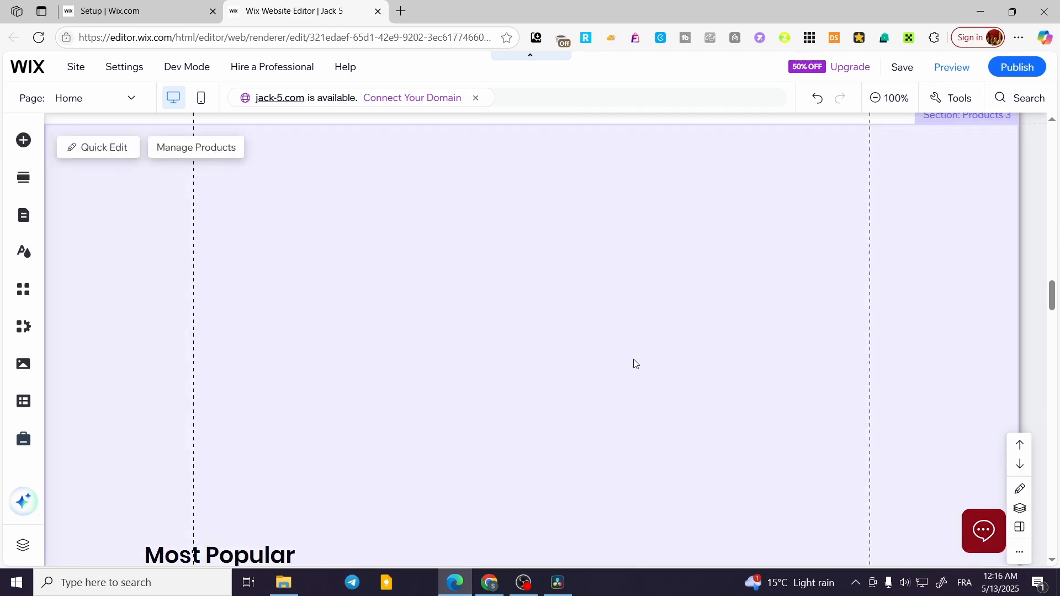
# - Move the Most Popular heading up out of its strip in the Products 3 section
pyautogui.click(638, 360)
pyautogui.scroll(-1, 499, 350)
pyautogui.scroll(-5, 501, 354)
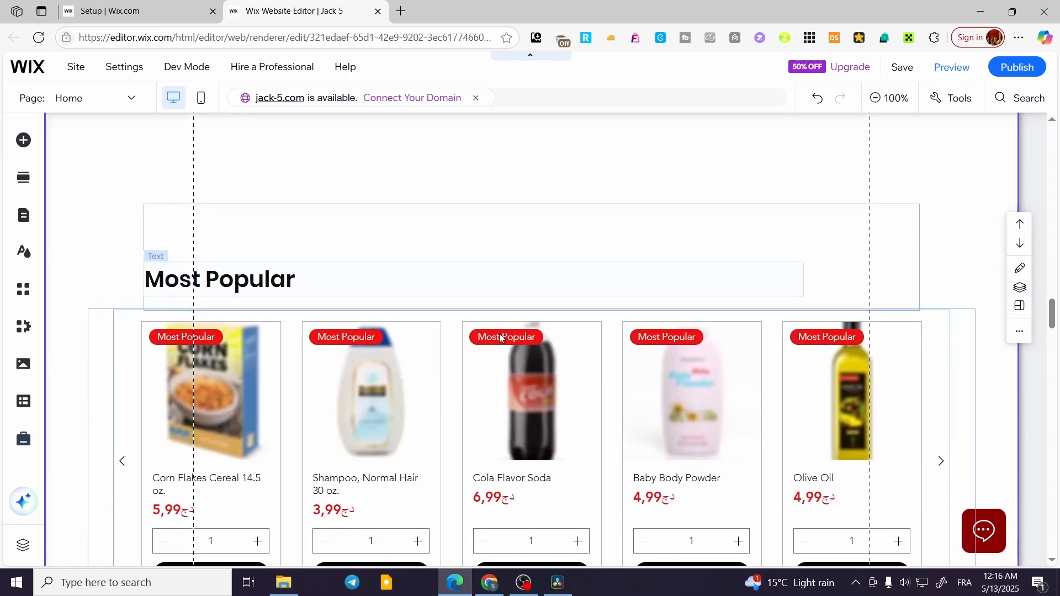
pyautogui.click(504, 230)
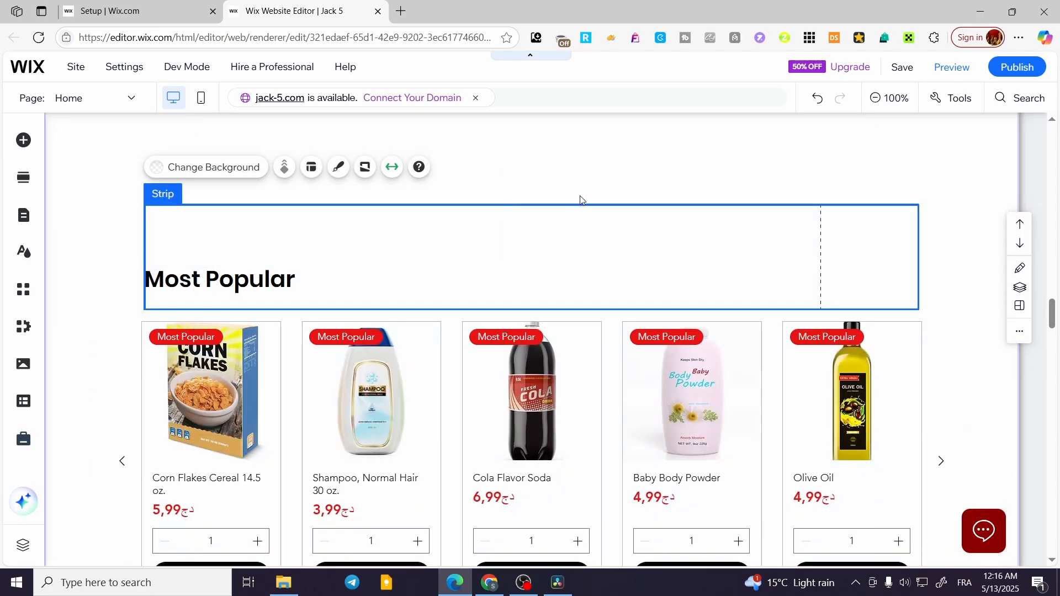
pyautogui.scroll(1, 554, 322)
pyautogui.moveTo(553, 322); pyautogui.dragTo(553, 220)
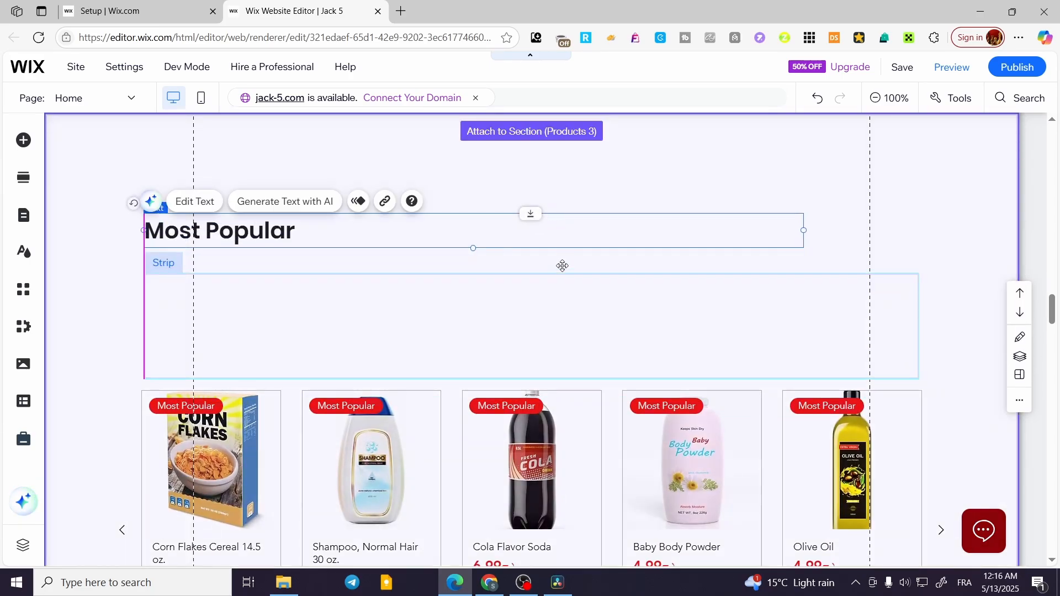
# - Insert a blank section directly above the Products 3 section and choose to fill it with added elements
pyautogui.scroll(5, 552, 331)
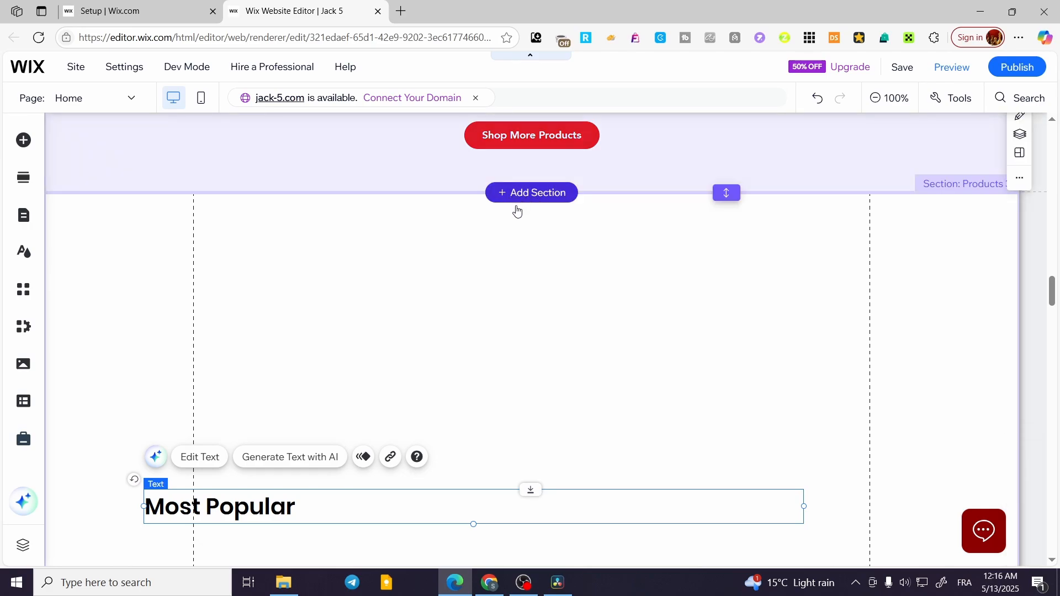
pyautogui.press('Delete')
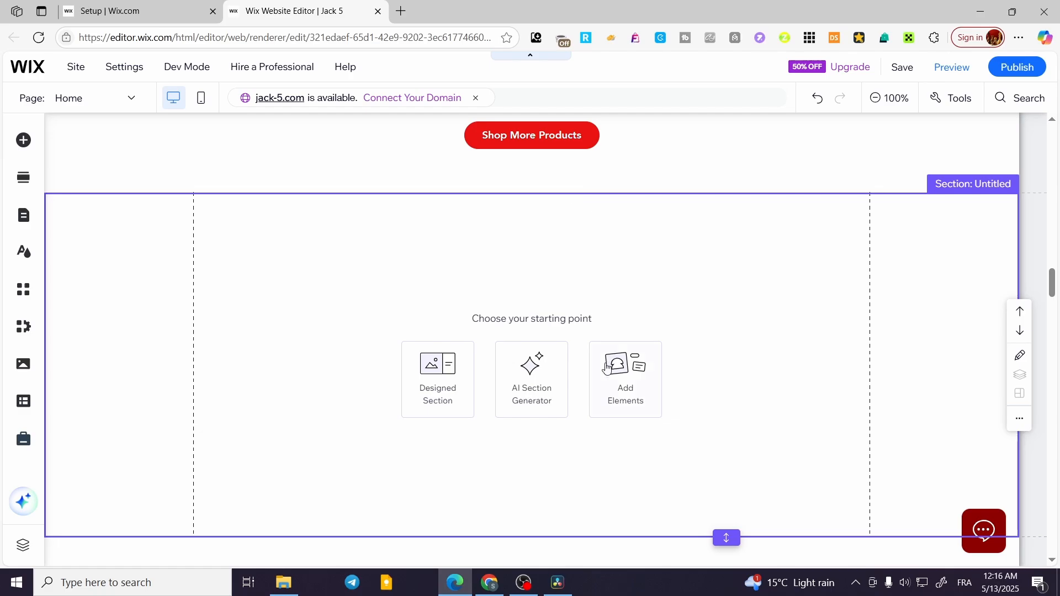
pyautogui.click(644, 382)
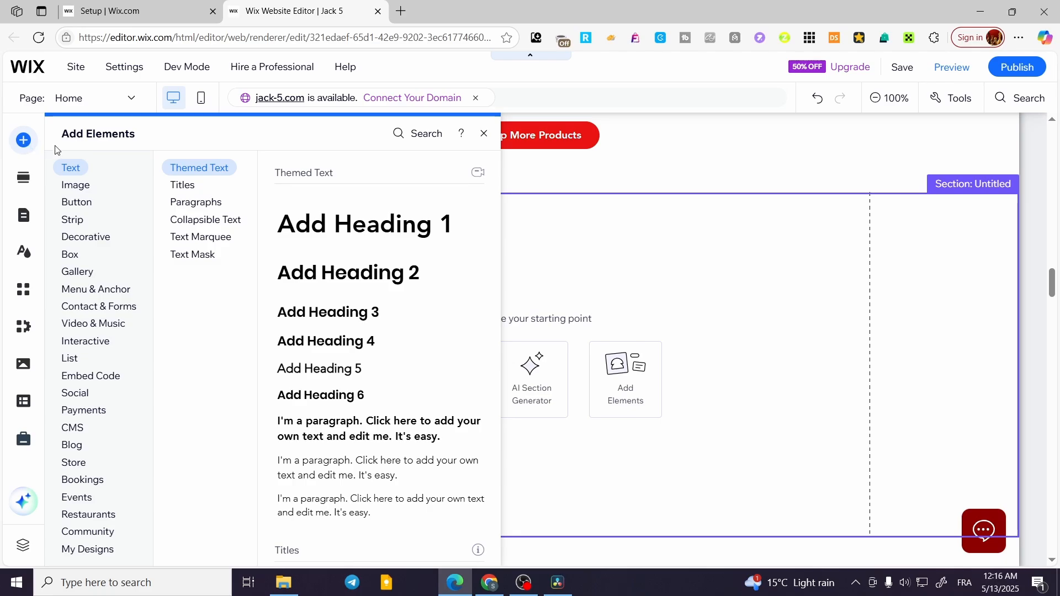
# - Place the solid red themed button near the middle of the blank section
pyautogui.click(87, 204)
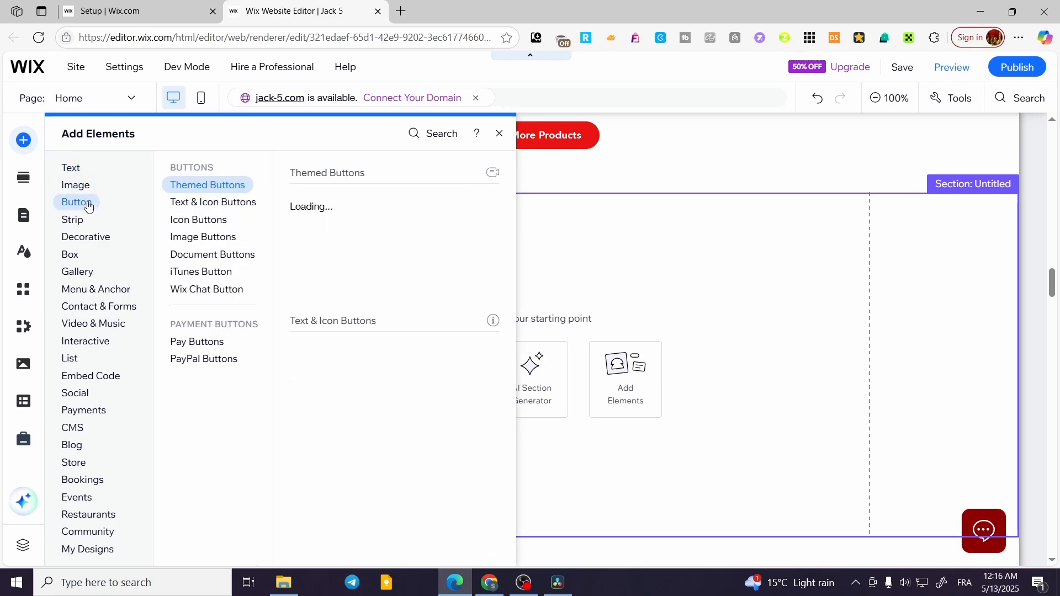
pyautogui.click(183, 202)
pyautogui.click(211, 190)
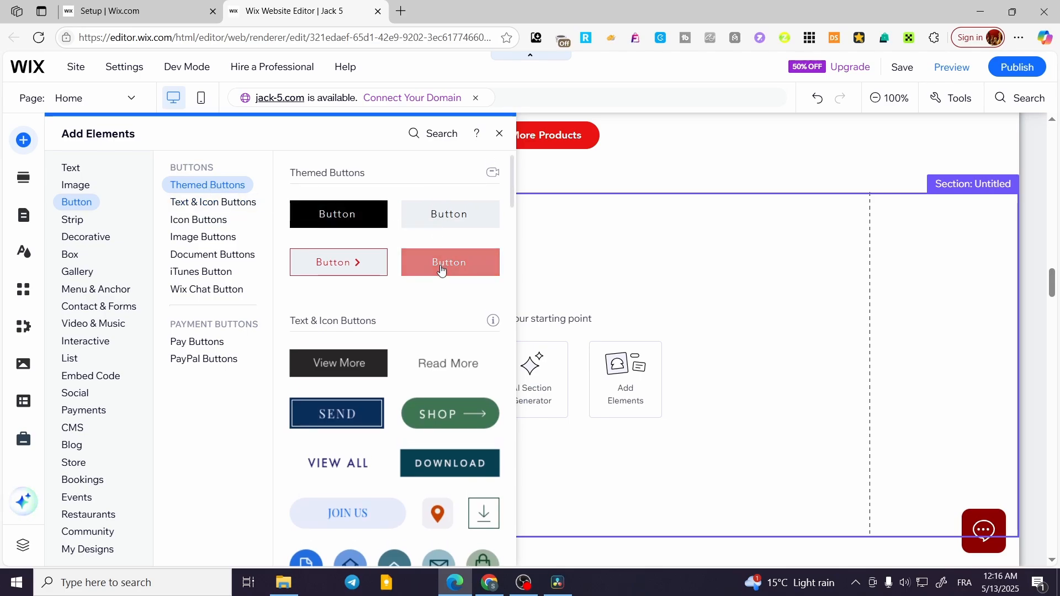
pyautogui.moveTo(438, 268); pyautogui.dragTo(553, 340)
pyautogui.click(556, 335)
pyautogui.click(521, 308)
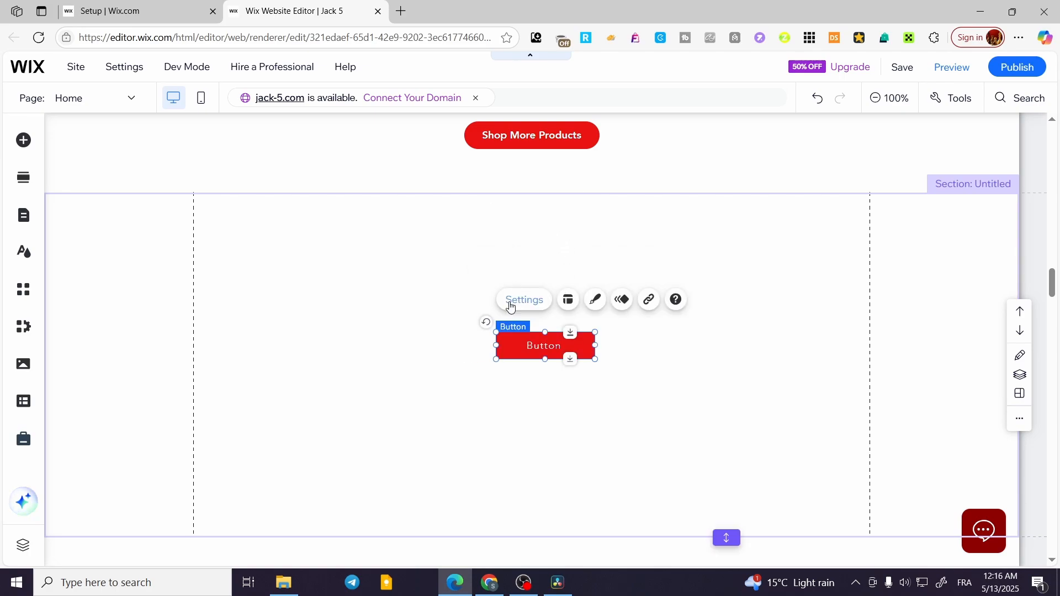
# - Change the button's regular background fill to the custom blue #4B64AD
pyautogui.click(594, 300)
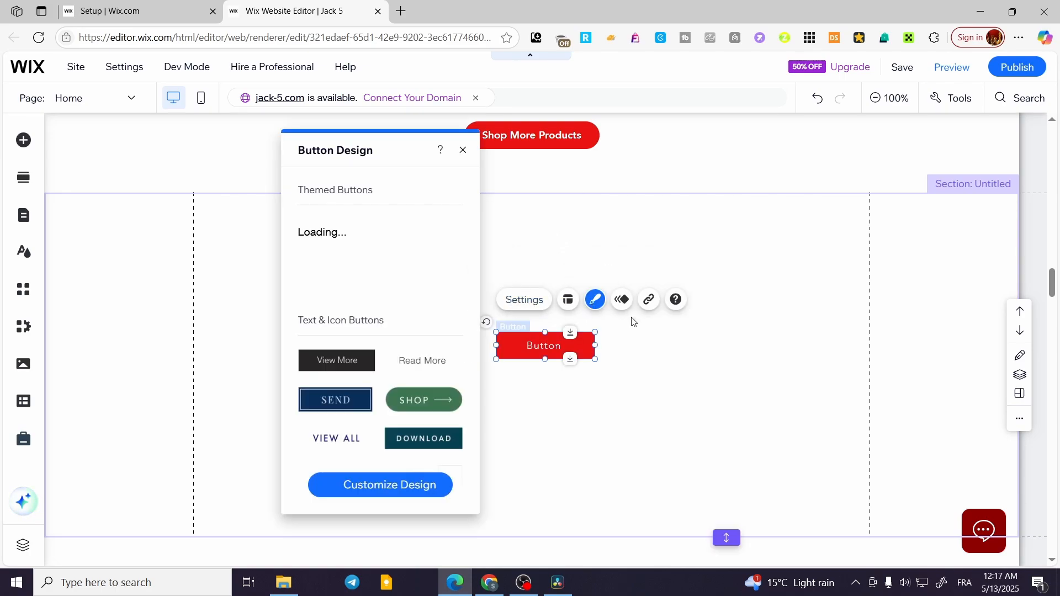
pyautogui.click(399, 488)
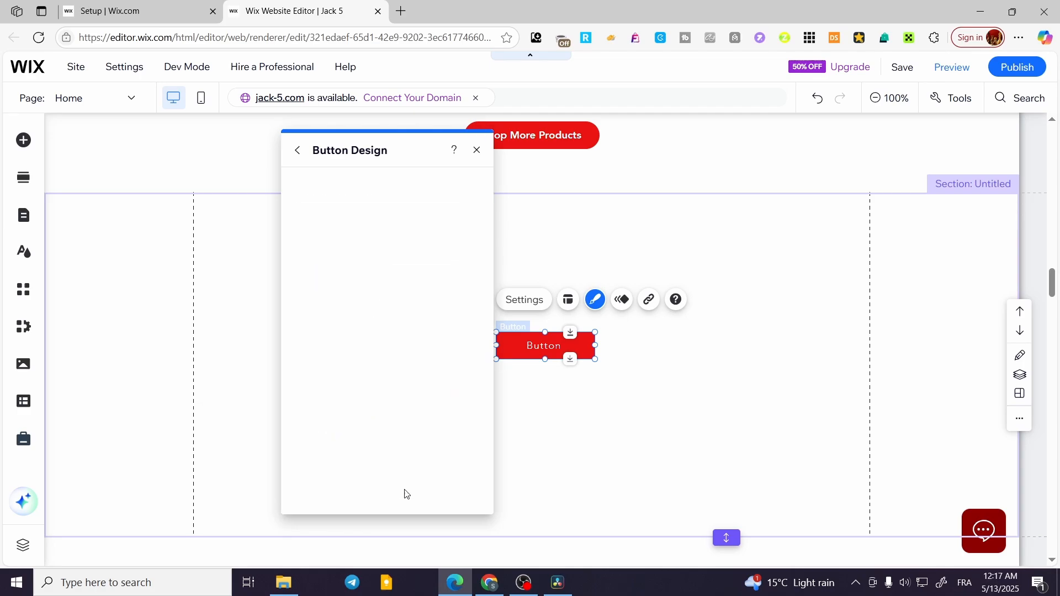
pyautogui.click(381, 229)
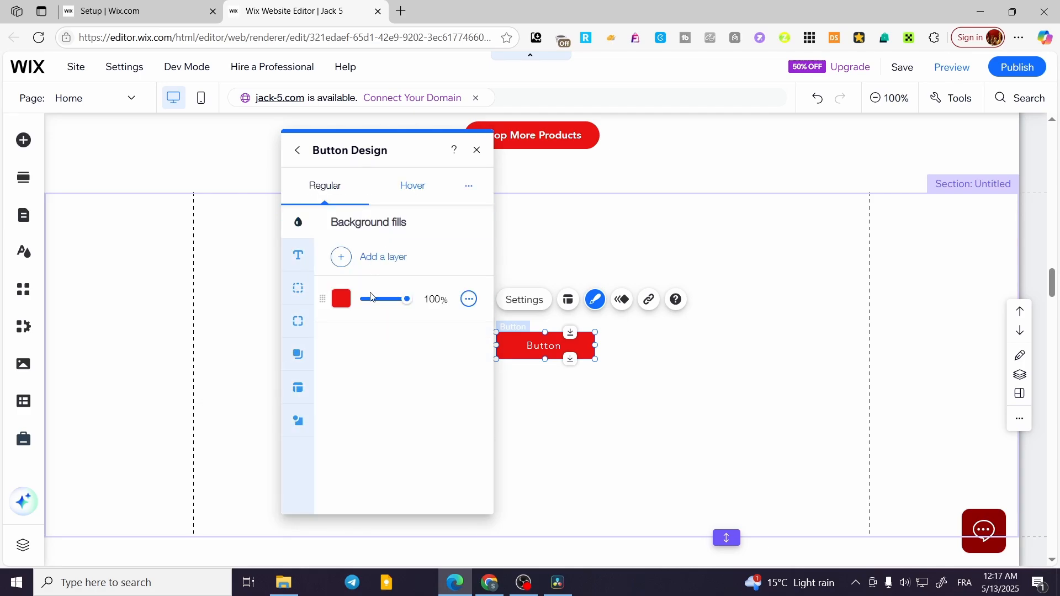
pyautogui.click(341, 298)
pyautogui.click(614, 421)
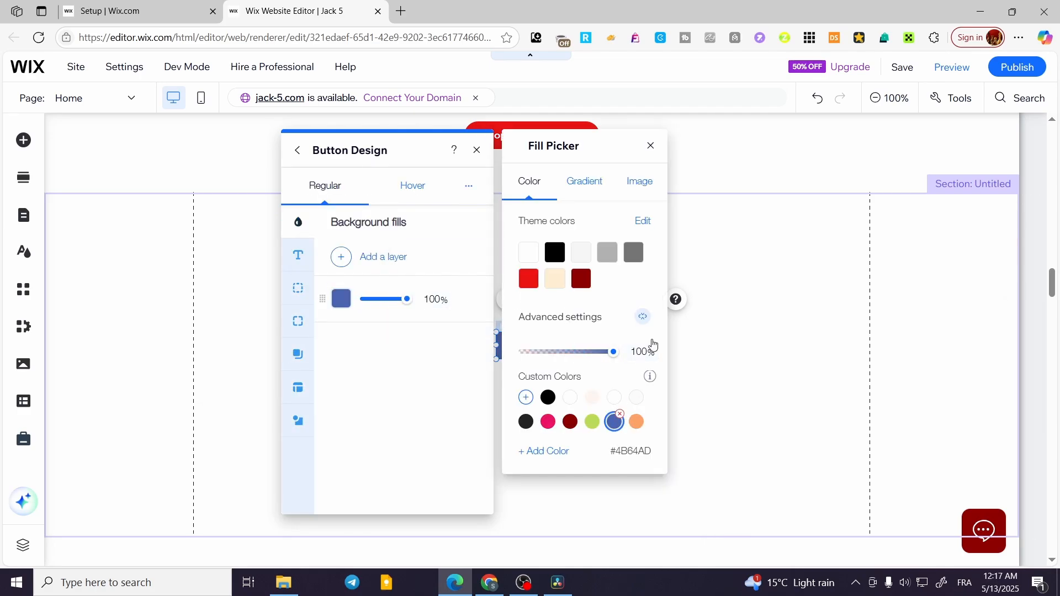
pyautogui.click(650, 145)
pyautogui.click(774, 345)
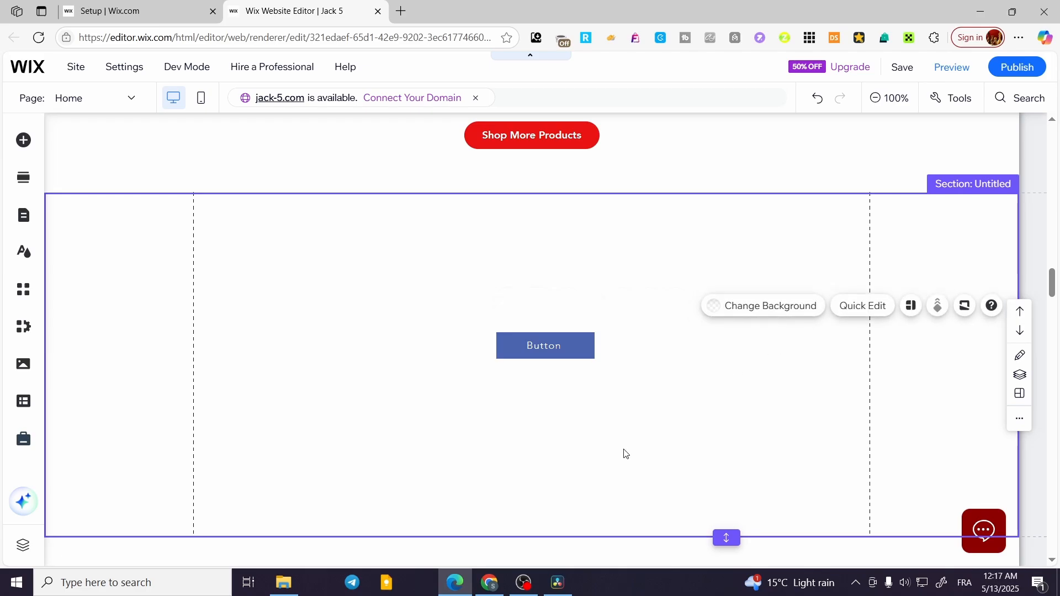
pyautogui.click(570, 412)
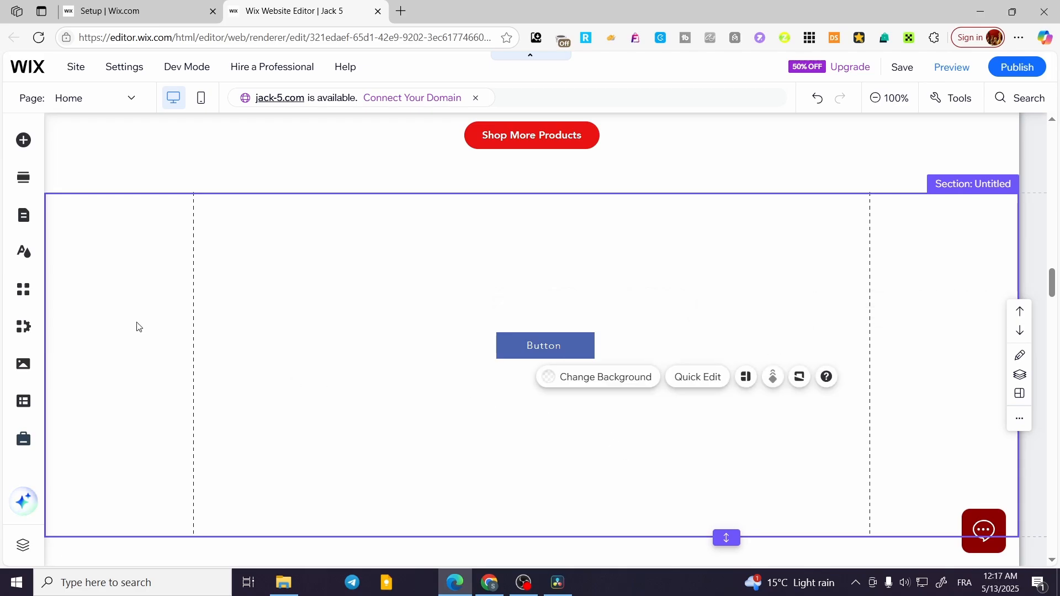
# - Add the green right-pointing triangle from the decorative basic shapes just above the blue button in the blank section
pyautogui.click(24, 140)
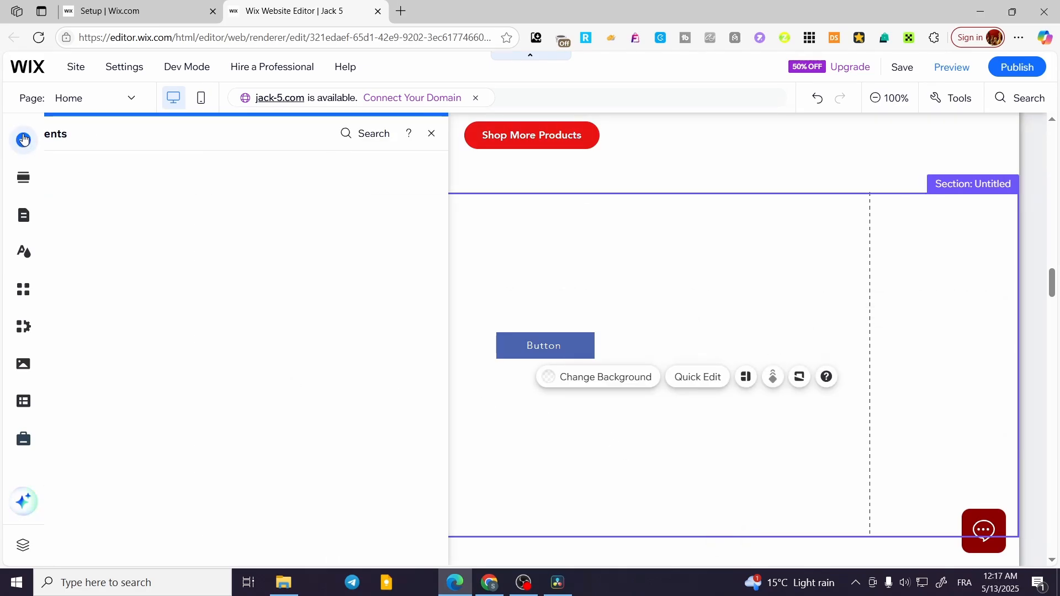
pyautogui.click(86, 242)
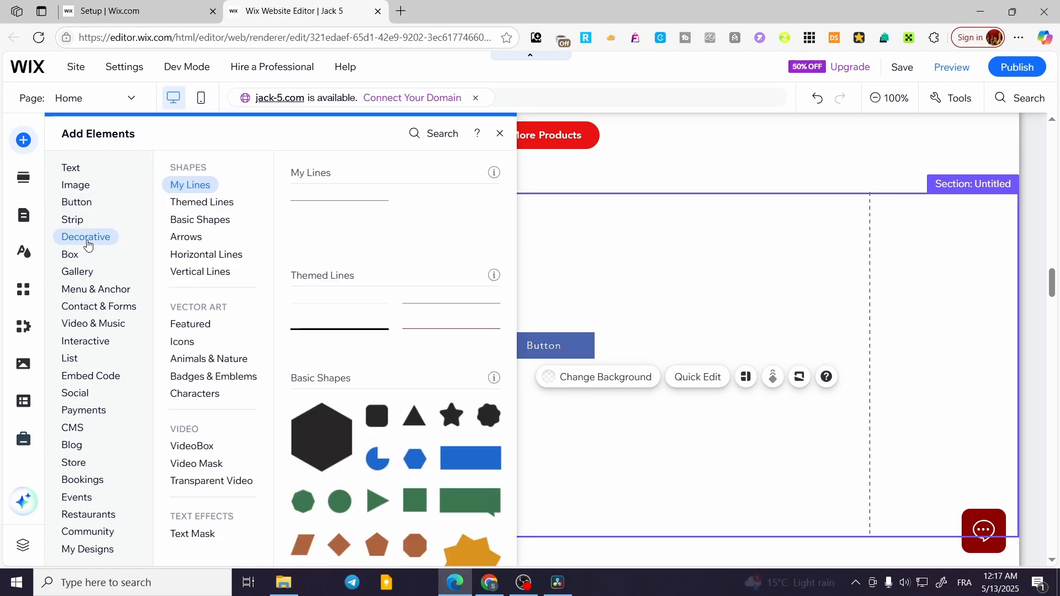
pyautogui.click(184, 342)
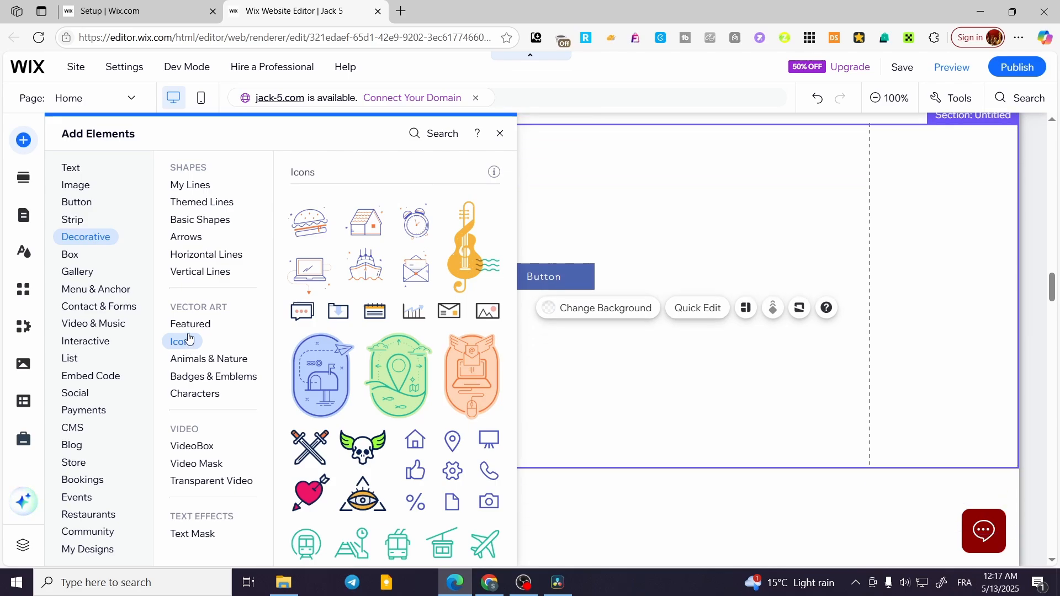
pyautogui.click(197, 237)
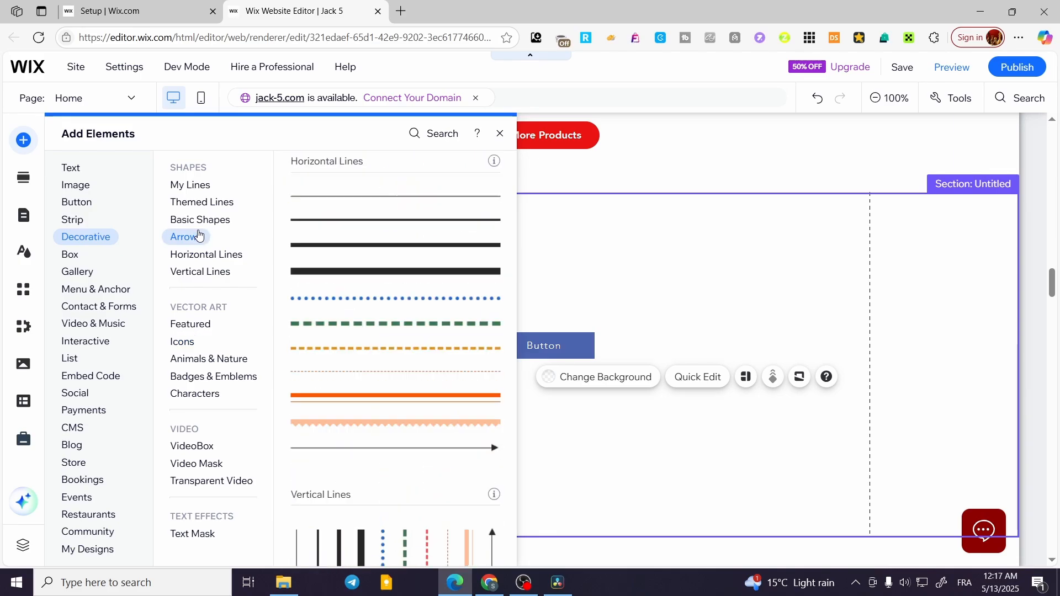
pyautogui.click(204, 186)
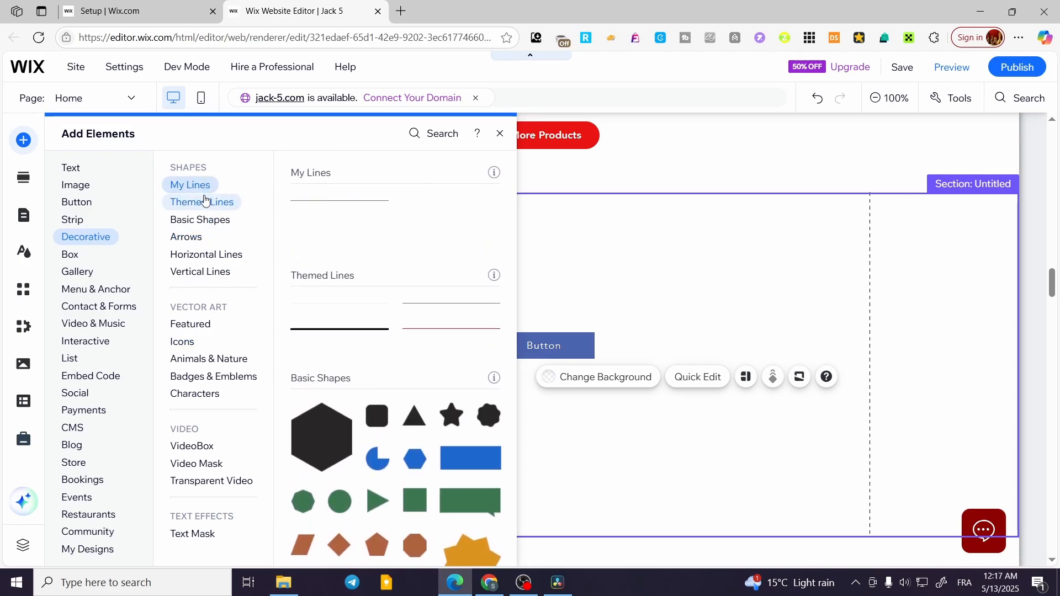
pyautogui.click(205, 201)
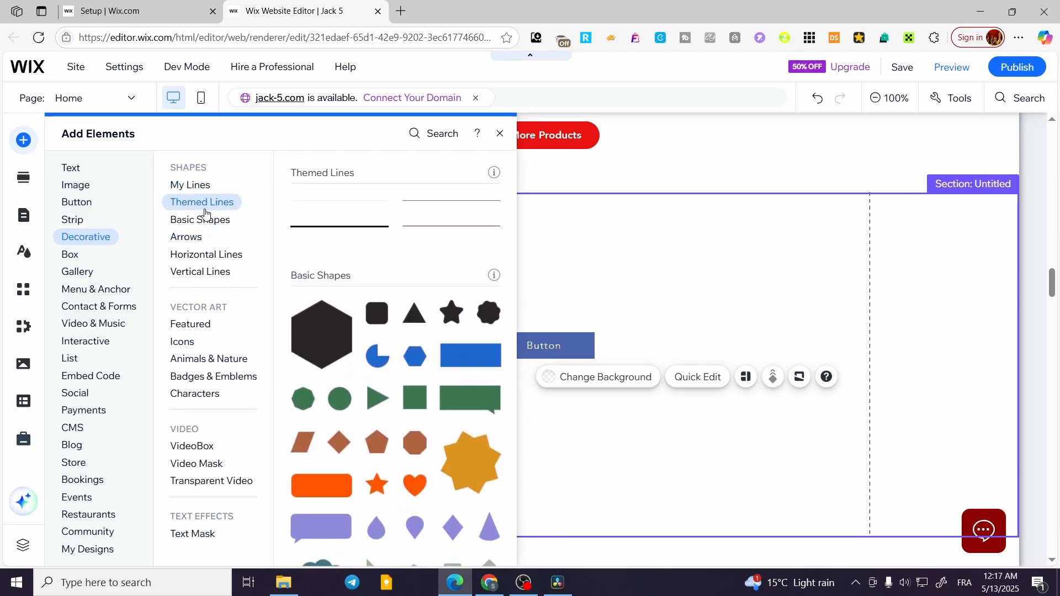
pyautogui.click(206, 220)
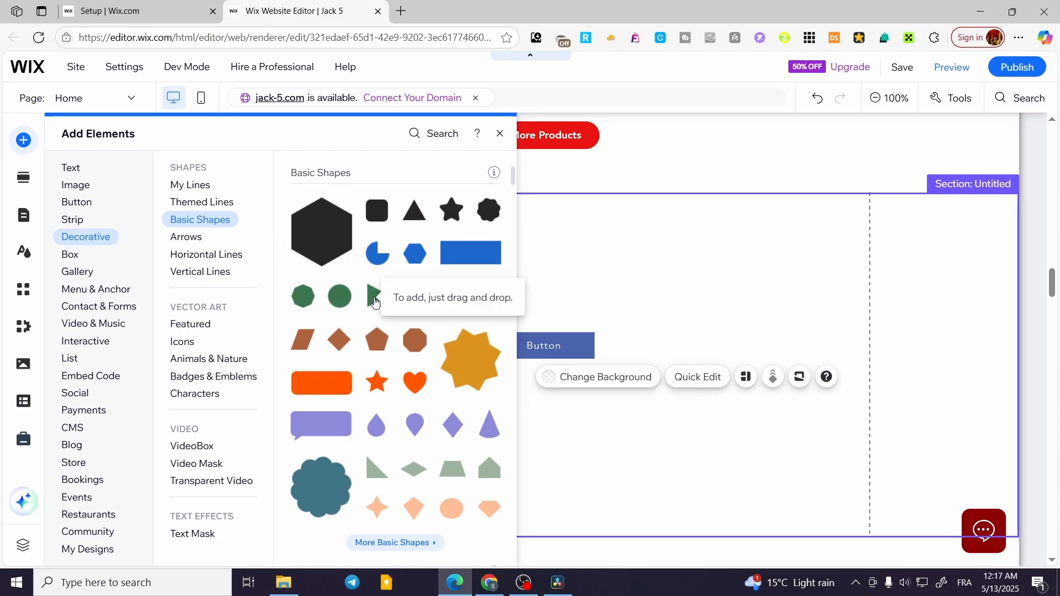
pyautogui.moveTo(374, 302); pyautogui.dragTo(579, 302)
pyautogui.click(580, 294)
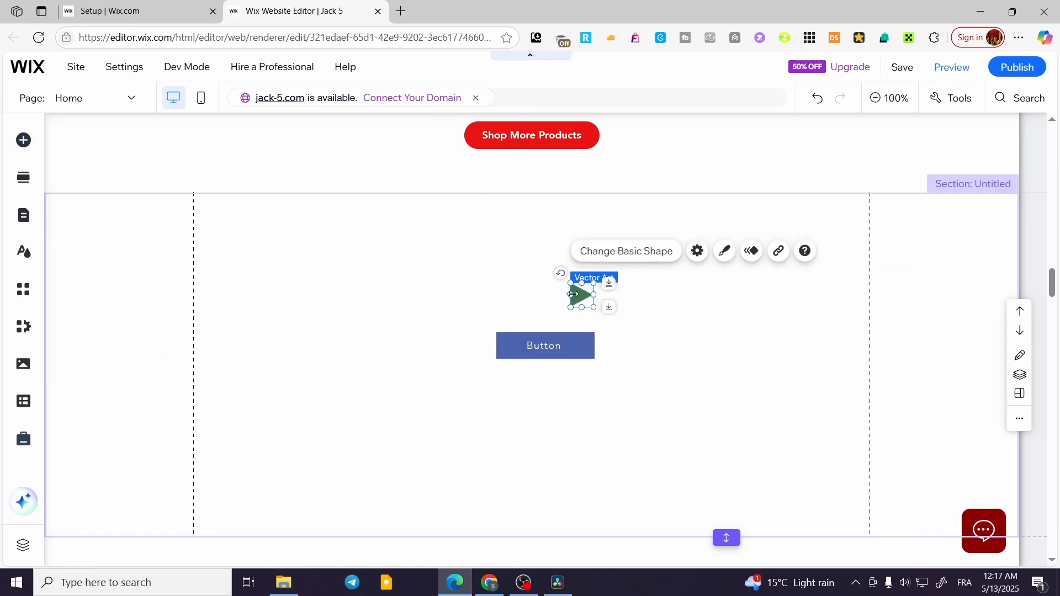
pyautogui.click(668, 310)
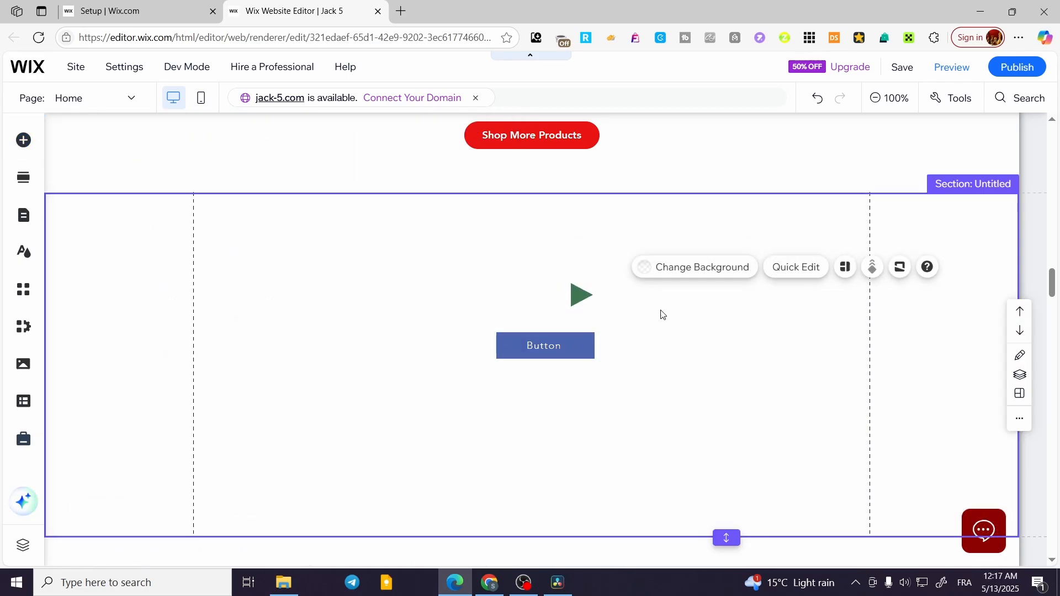
# - Try a border on the green triangle, switch it off again, and look through its shadow and fill colour options
pyautogui.click(580, 295)
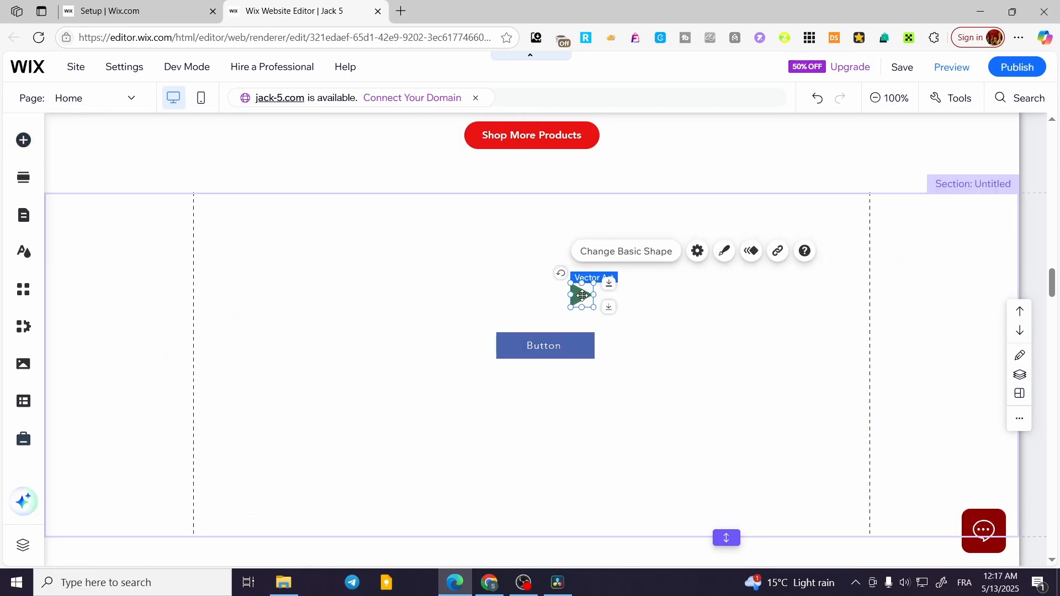
pyautogui.click(724, 261)
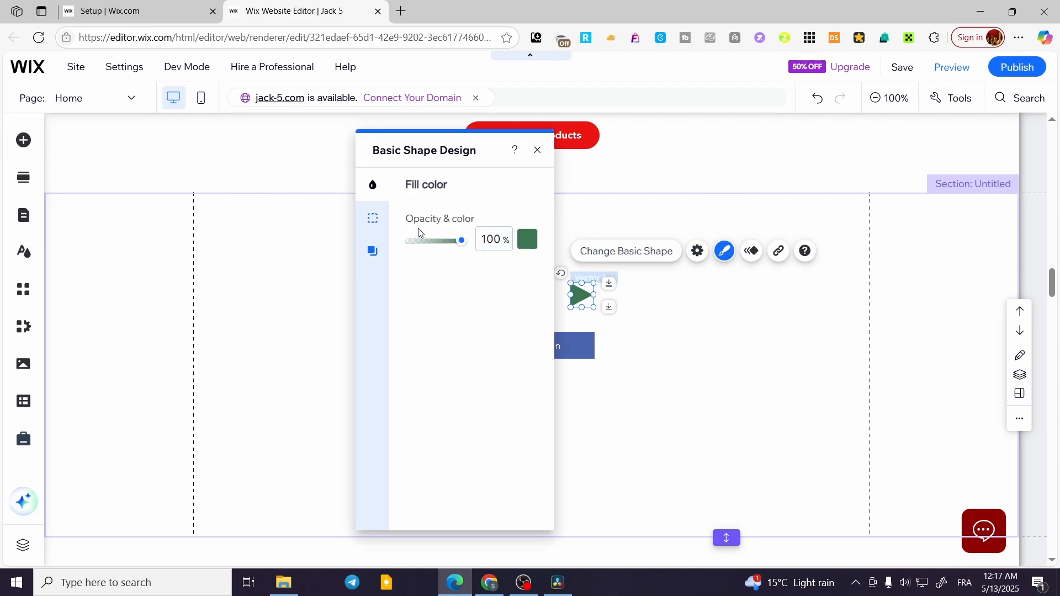
pyautogui.click(373, 218)
pyautogui.moveTo(432, 153); pyautogui.dragTo(311, 157)
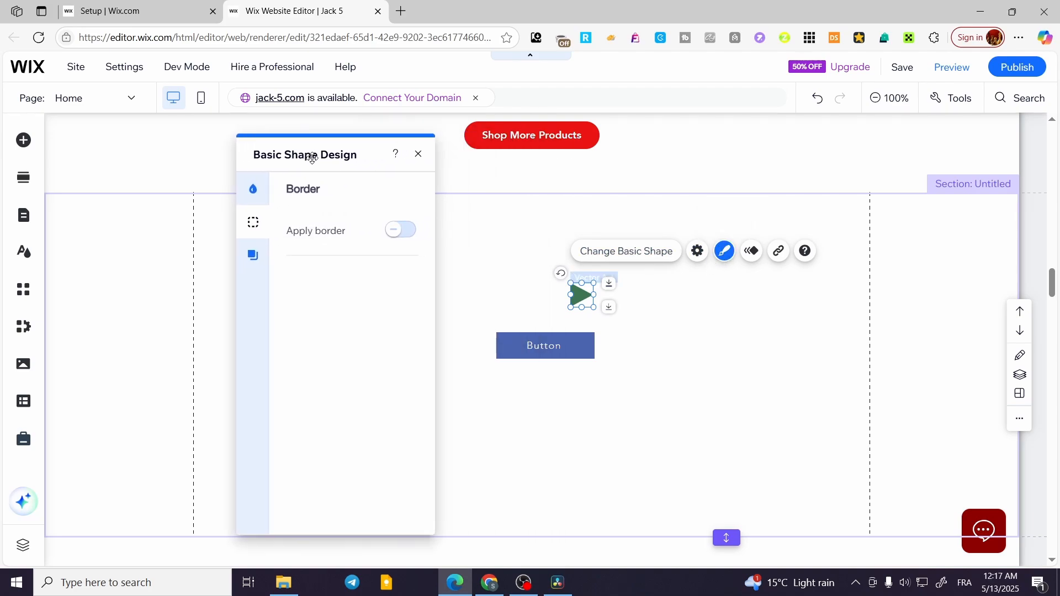
pyautogui.click(402, 233)
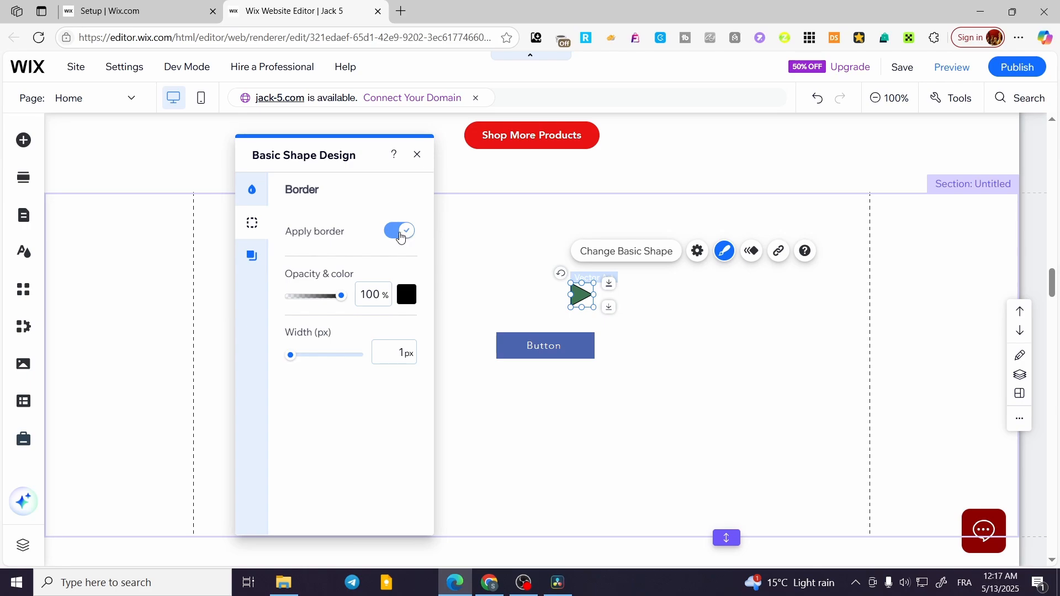
pyautogui.click(401, 233)
pyautogui.click(252, 255)
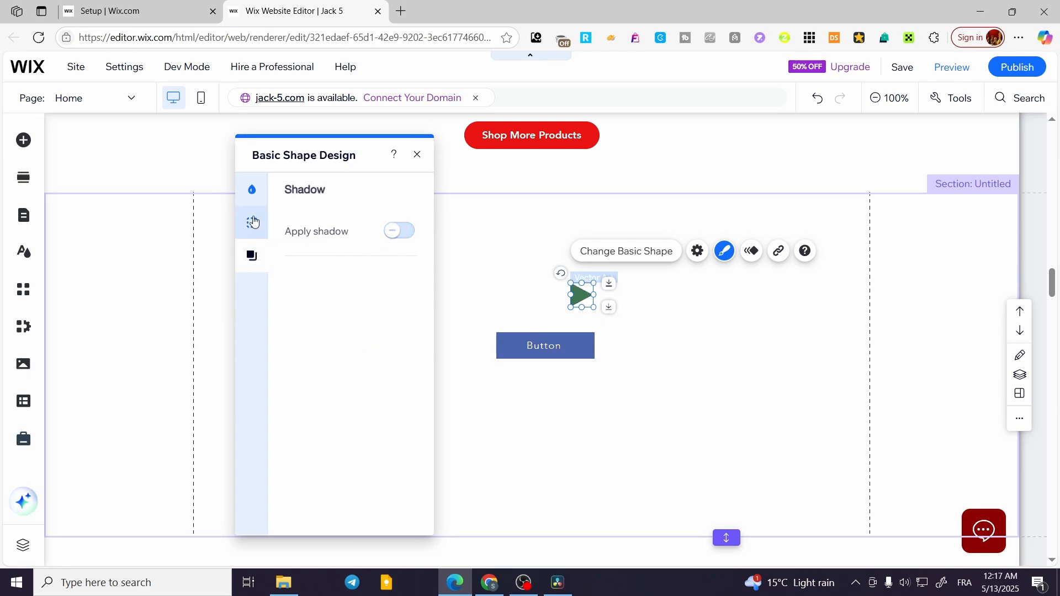
pyautogui.click(251, 195)
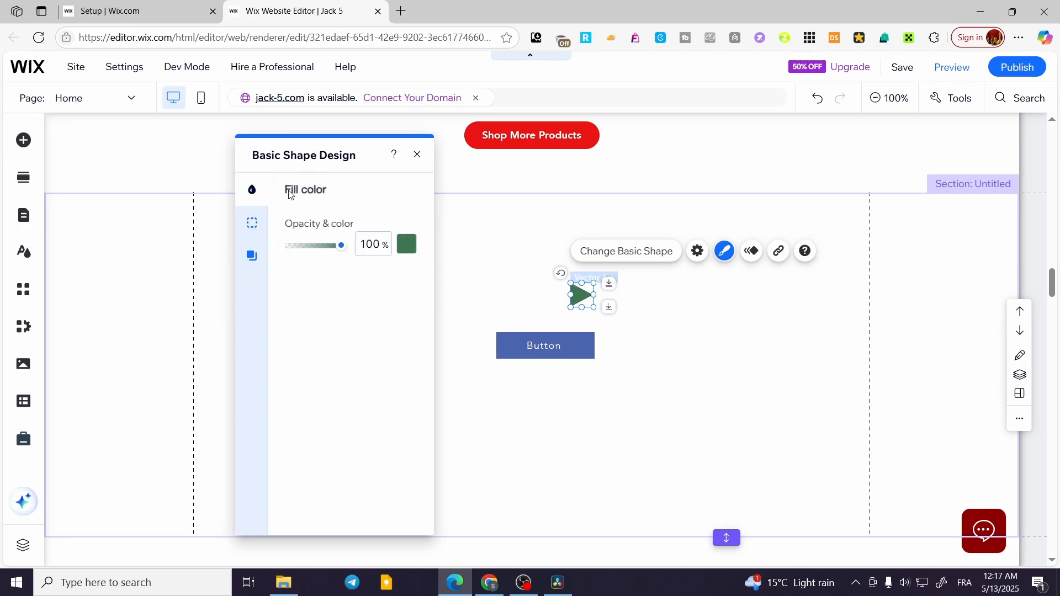
pyautogui.click(418, 156)
# - Examine the triangle's design options, its link, alt text and resizing settings, and the option to change the shape
pyautogui.click(726, 253)
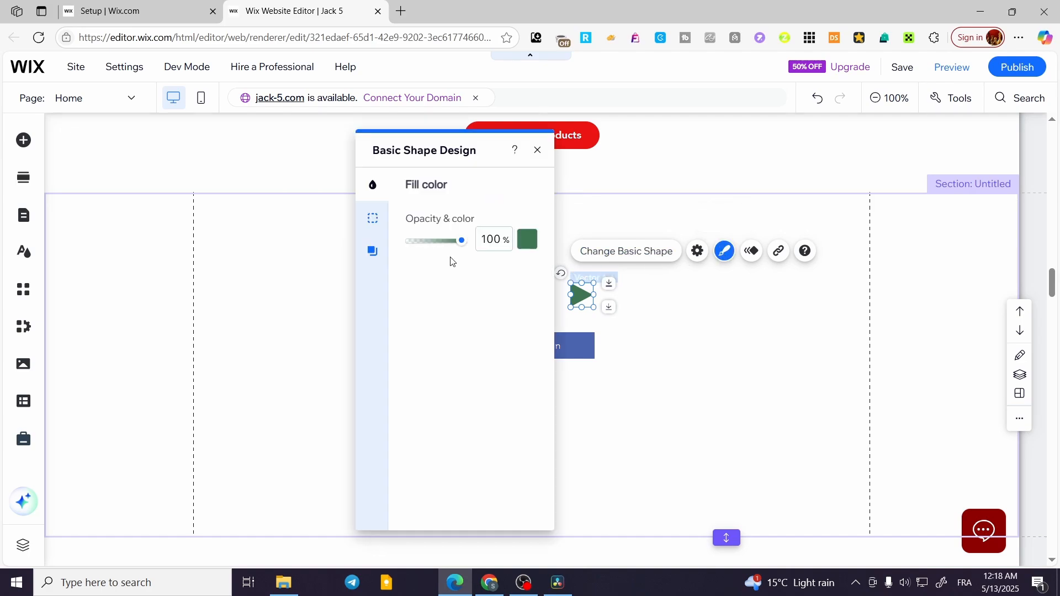
pyautogui.click(538, 152)
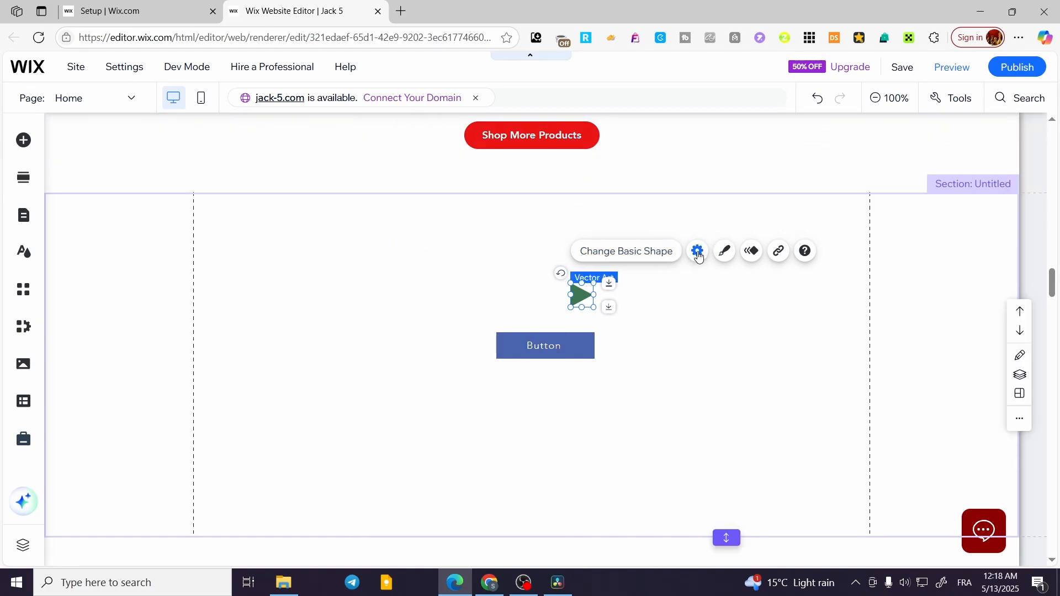
pyautogui.click(699, 252)
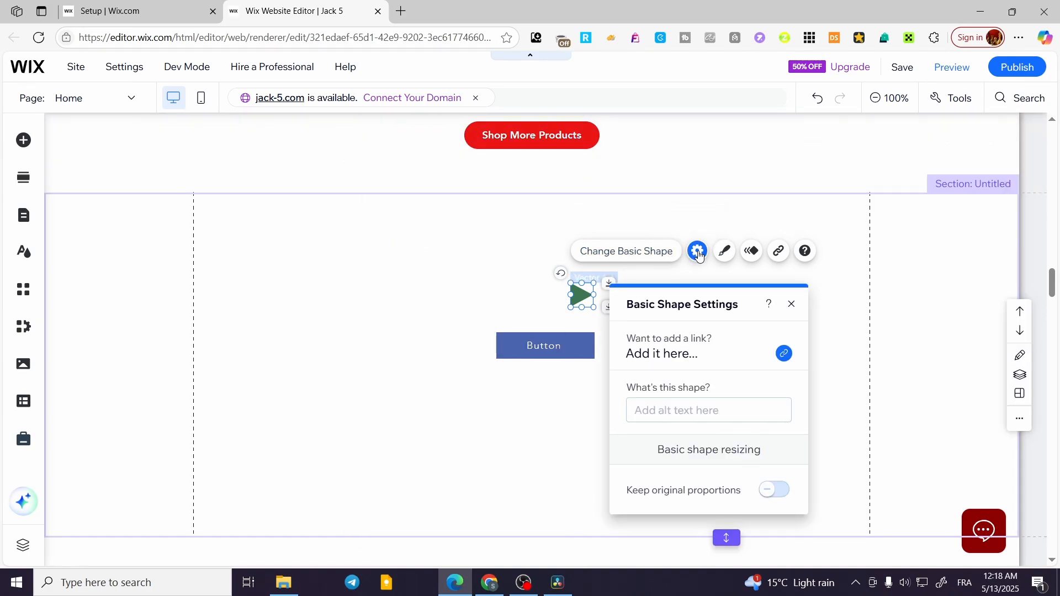
pyautogui.click(792, 305)
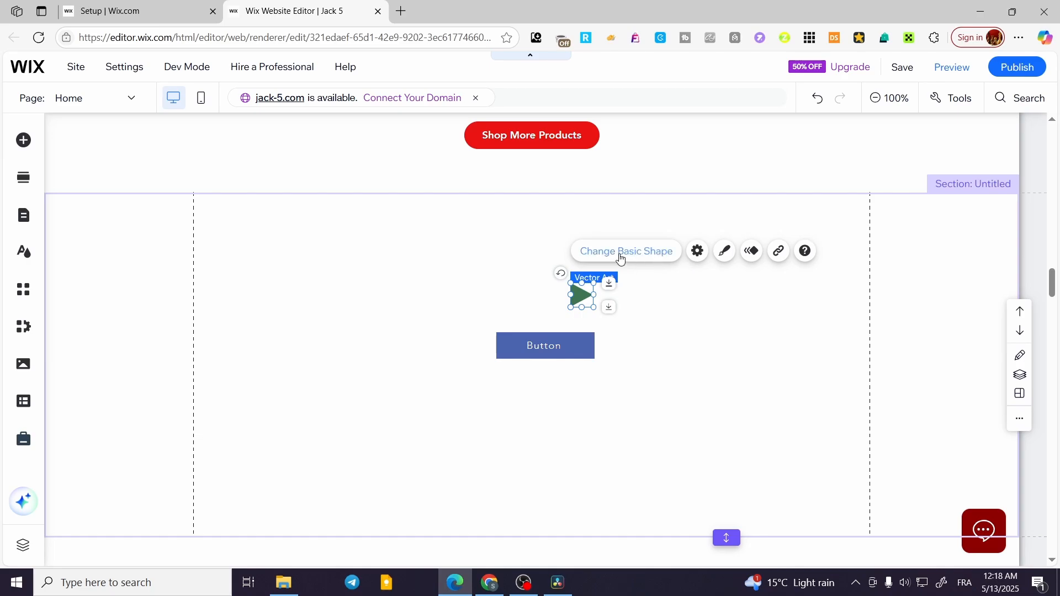
pyautogui.click(641, 255)
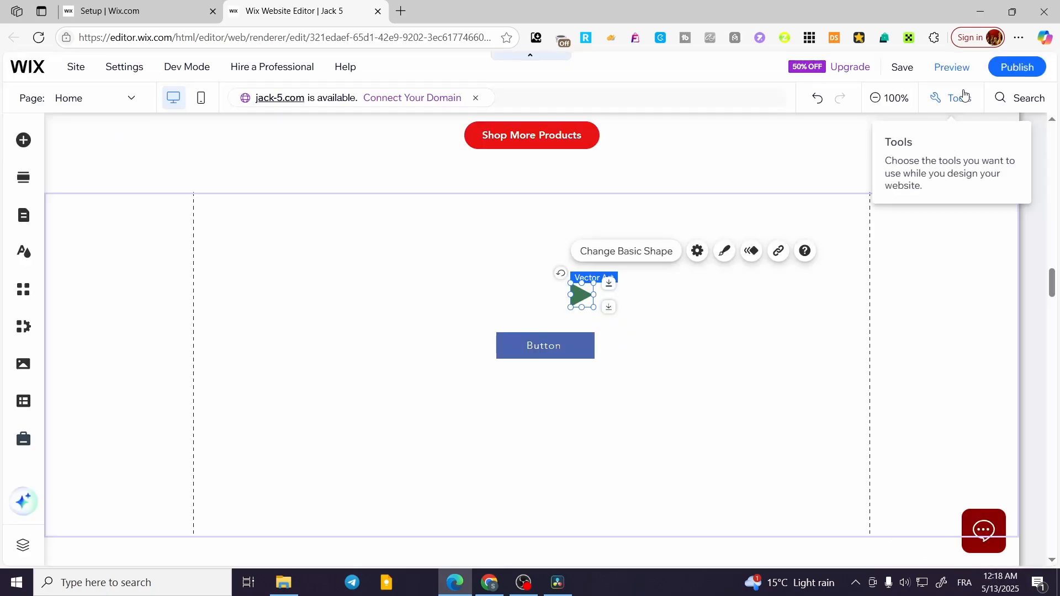
pyautogui.click(961, 89)
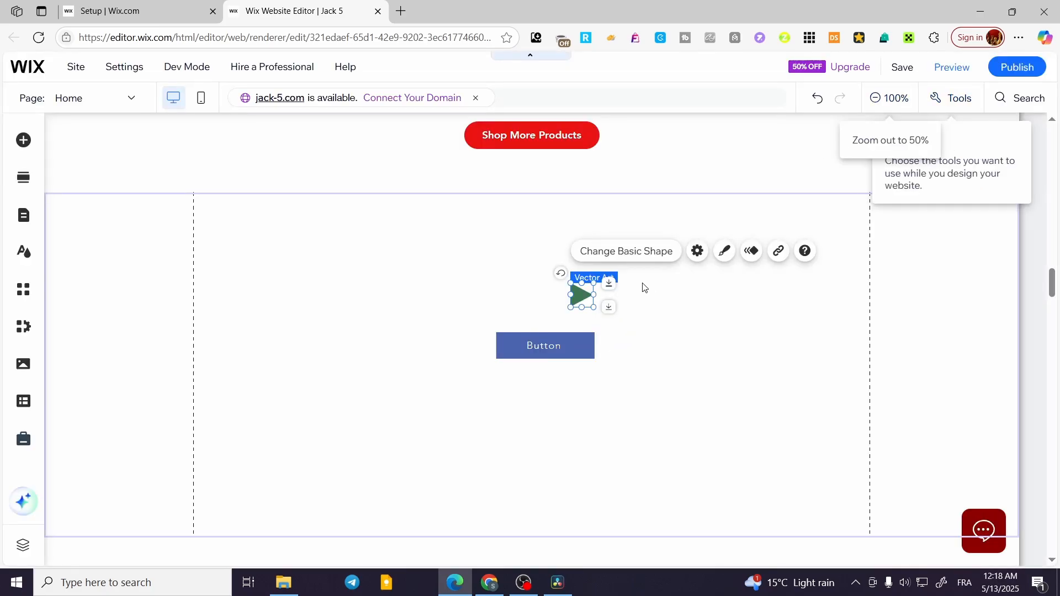
# - Try the 1 px black border on the triangle at 100% opacity and remove it again
pyautogui.click(726, 254)
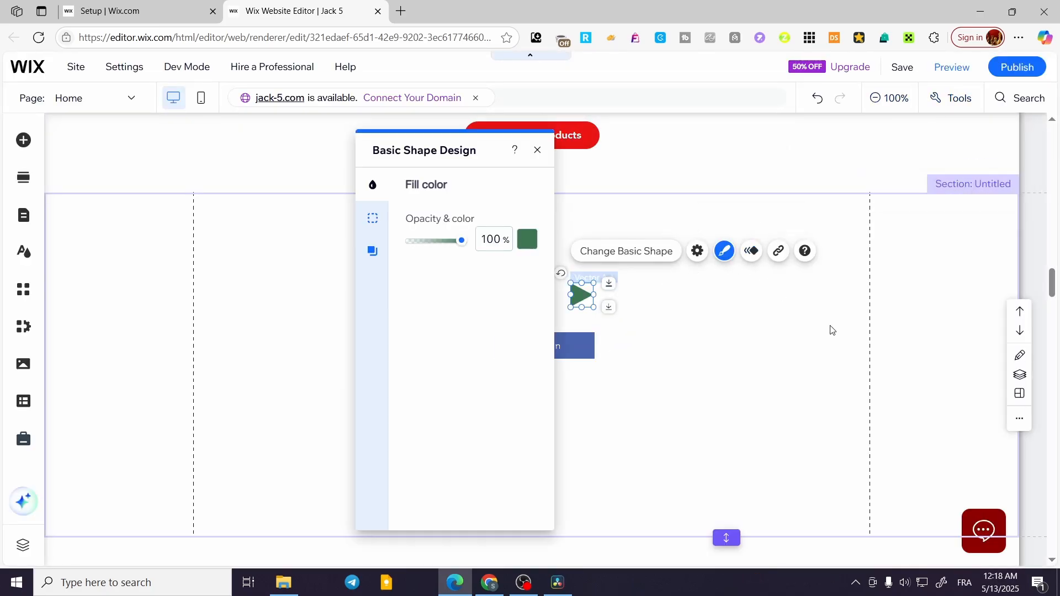
pyautogui.click(373, 218)
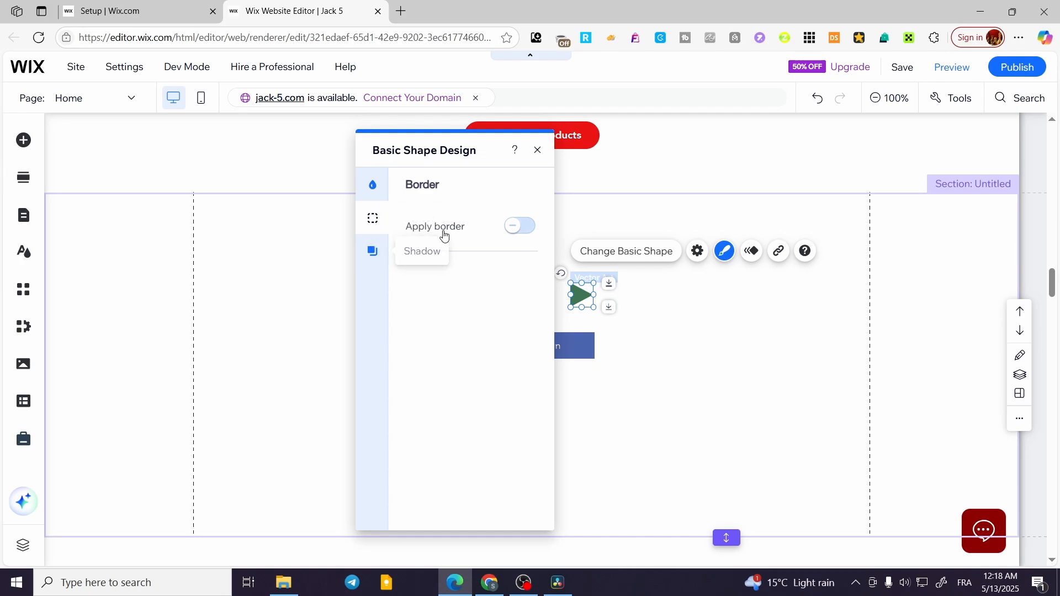
pyautogui.click(511, 228)
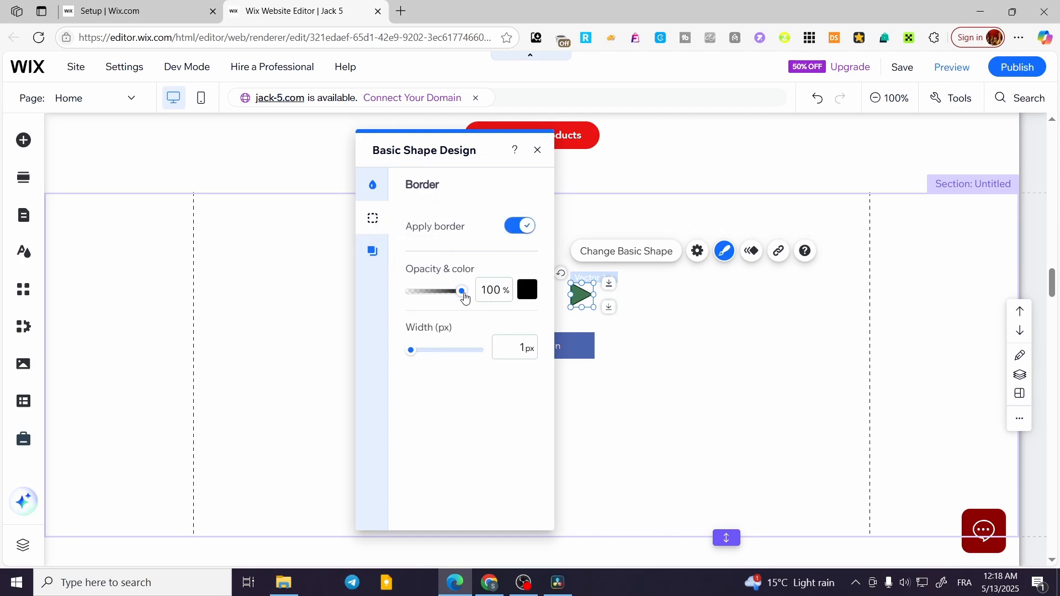
pyautogui.moveTo(409, 357)
pyautogui.mouseDown()
pyautogui.moveTo(421, 355)
pyautogui.moveTo(410, 355)
pyautogui.mouseUp()
pyautogui.click(540, 149)
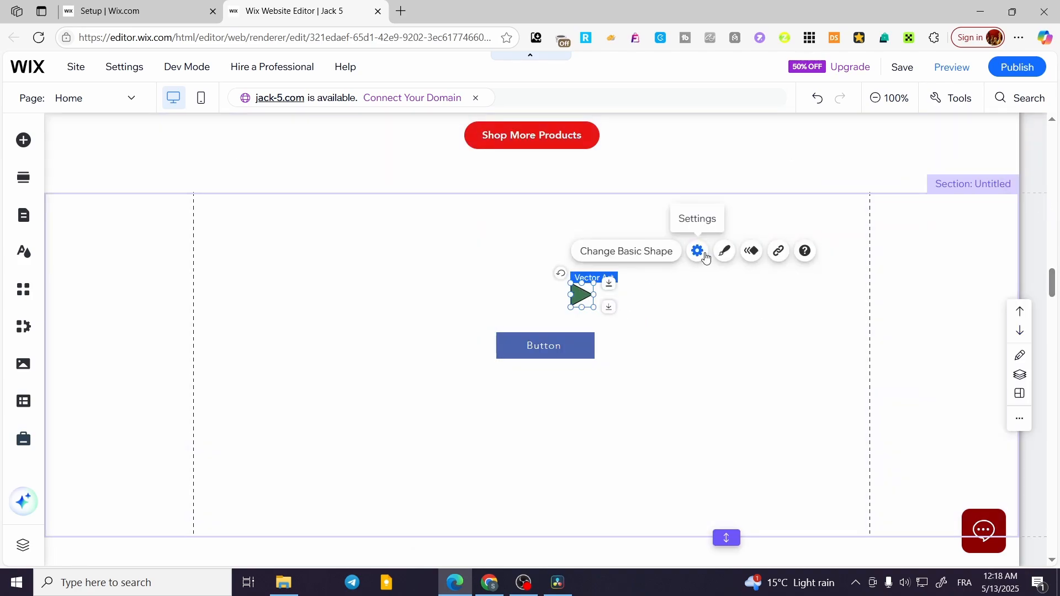
pyautogui.click(725, 252)
pyautogui.click(522, 228)
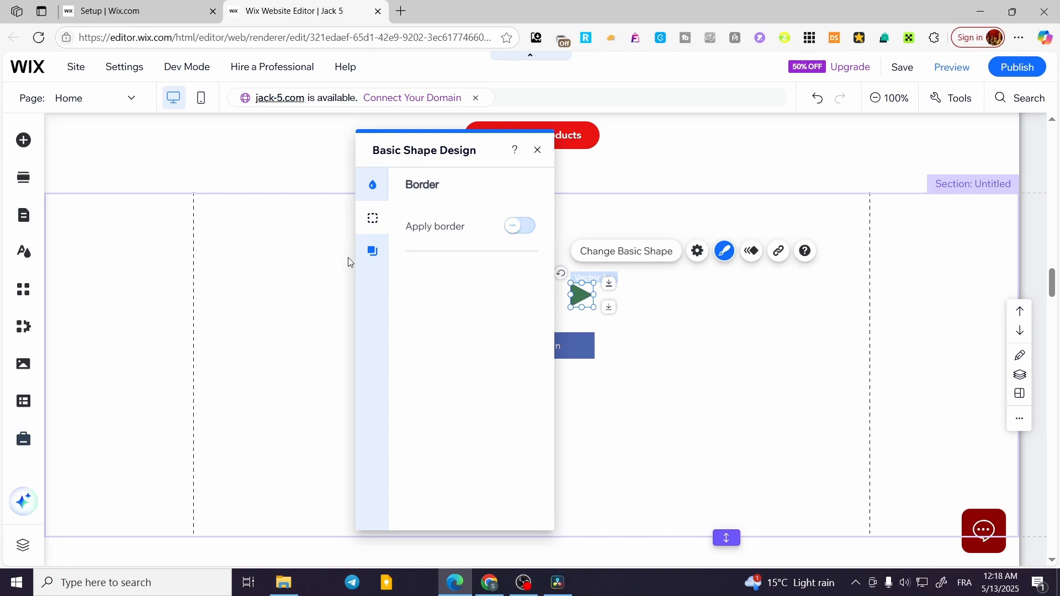
# - Change the triangle's fill colour to white #FFFFFF from the saved custom colours
pyautogui.click(372, 250)
pyautogui.click(372, 184)
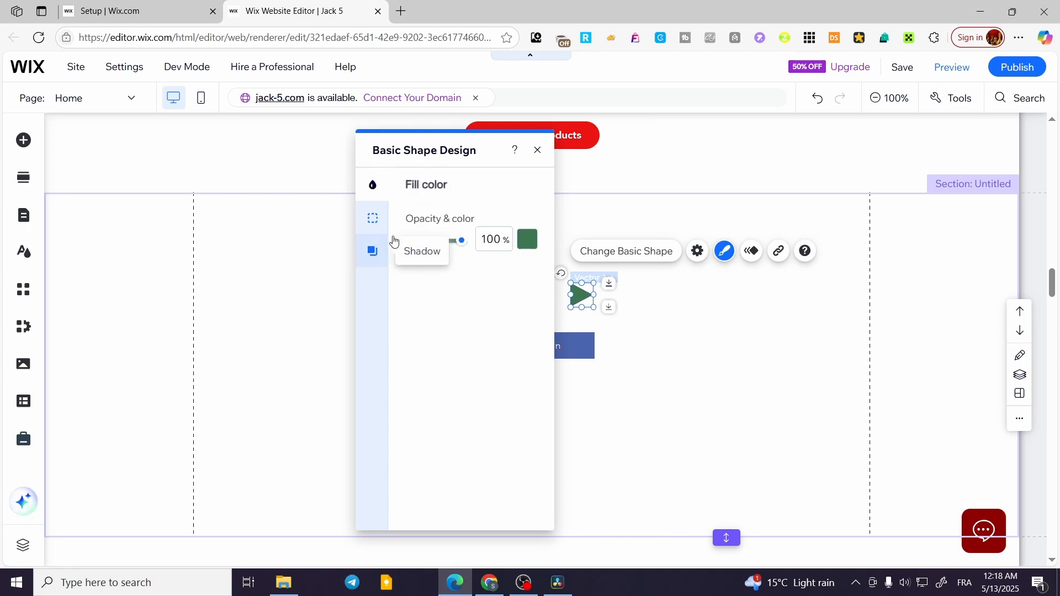
pyautogui.click(528, 249)
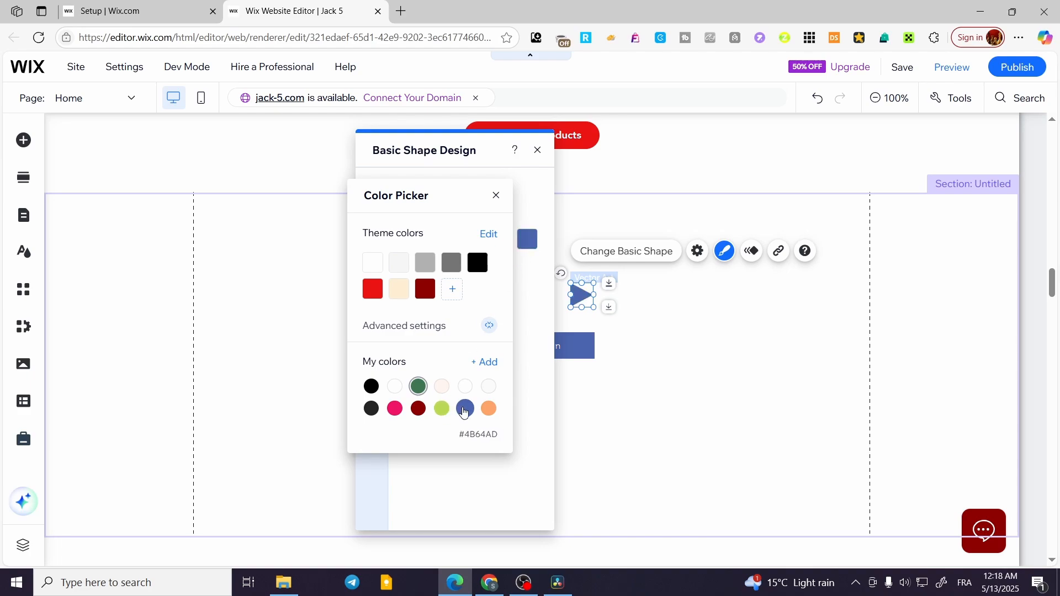
pyautogui.click(402, 391)
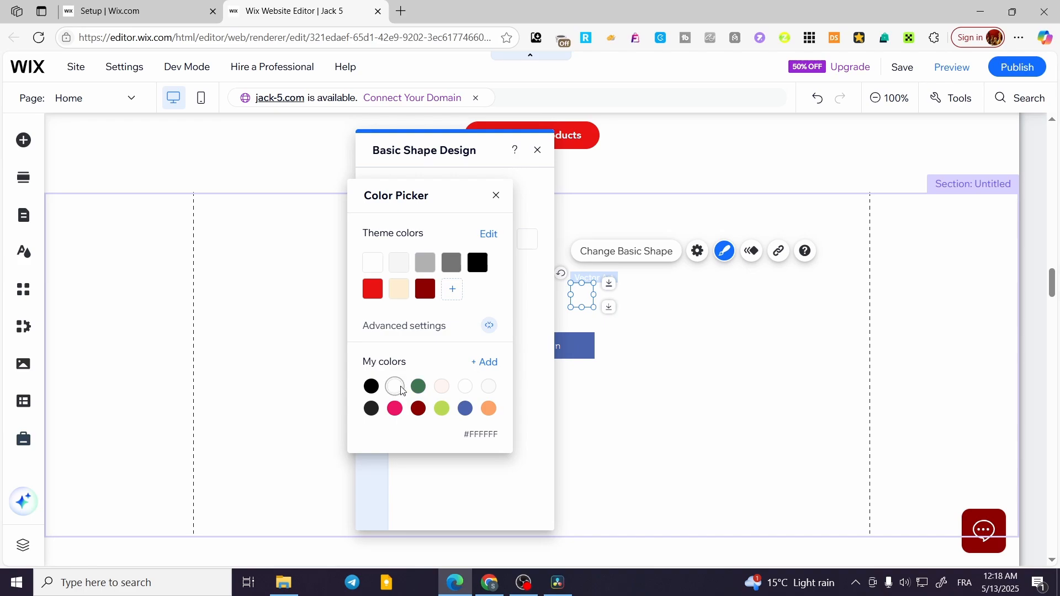
pyautogui.click(773, 421)
pyautogui.click(657, 379)
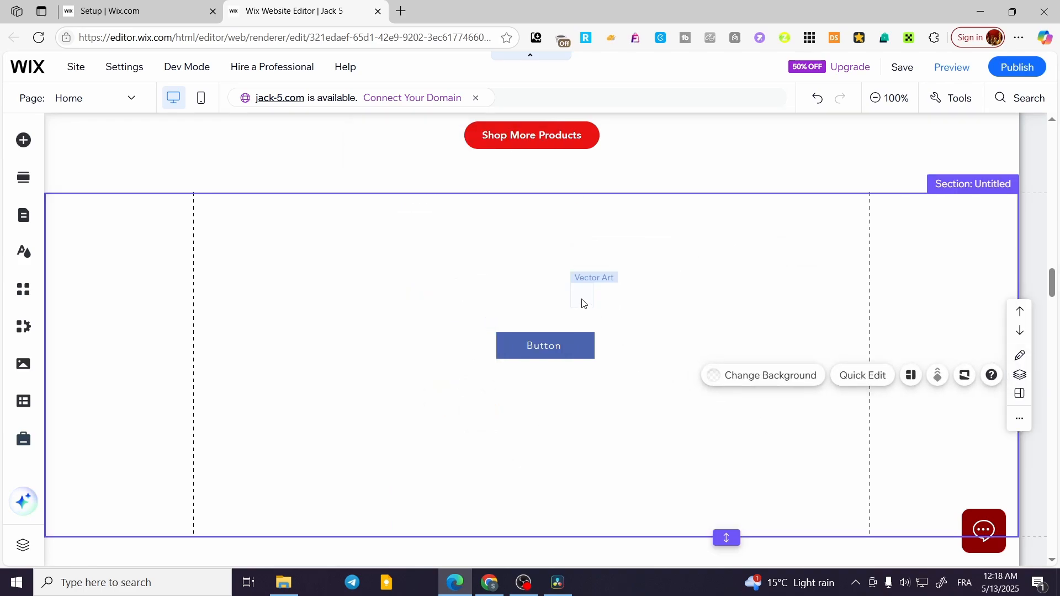
# - Move the white triangle onto the blue button, just before its label text
pyautogui.click(582, 299)
pyautogui.moveTo(582, 298); pyautogui.dragTo(509, 347)
pyautogui.click(607, 407)
pyautogui.click(549, 414)
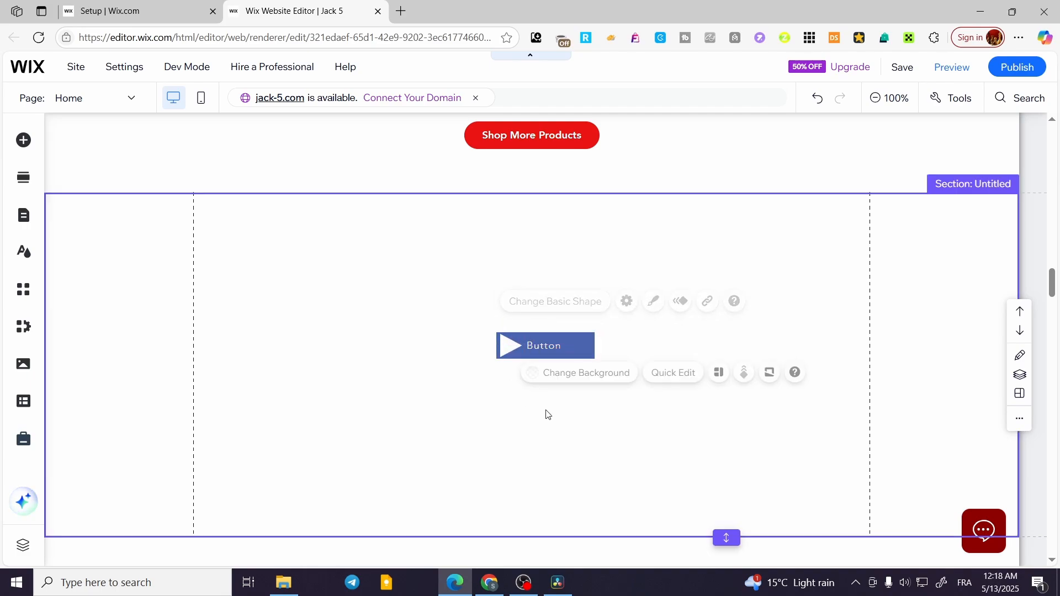
# - Browse the Wix vector art library of basic shapes for the white triangle and close it without choosing one
pyautogui.click(507, 347)
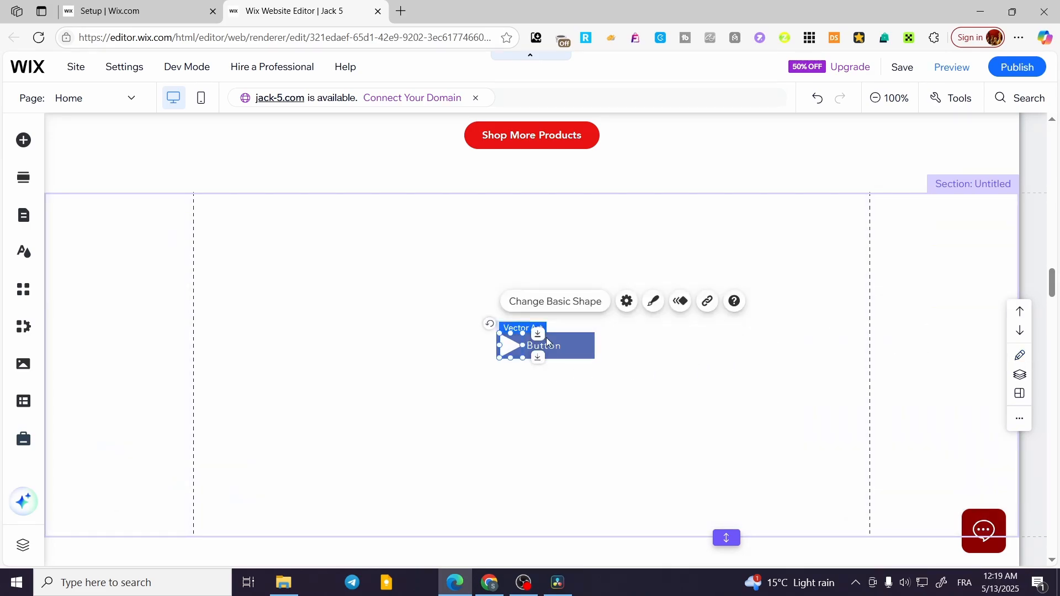
pyautogui.doubleClick(510, 344)
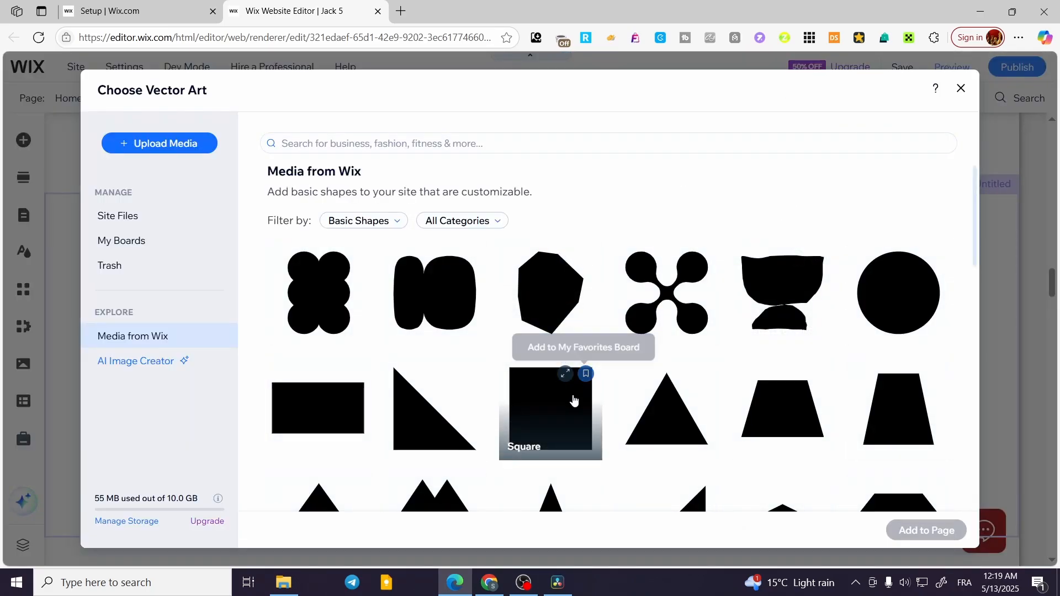
pyautogui.scroll(-4, 573, 400)
pyautogui.scroll(4, 563, 414)
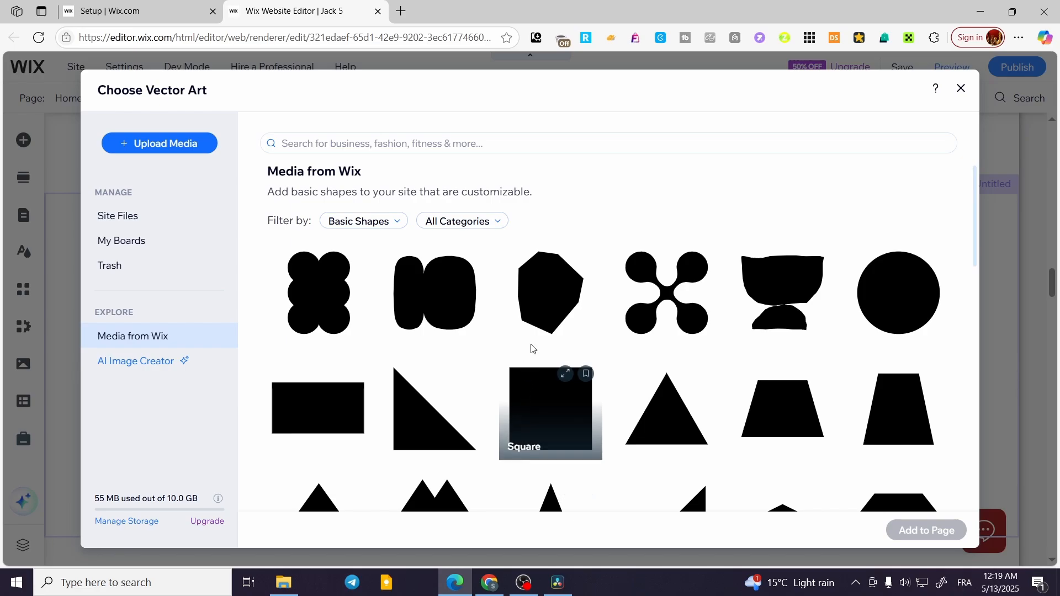
pyautogui.click(960, 89)
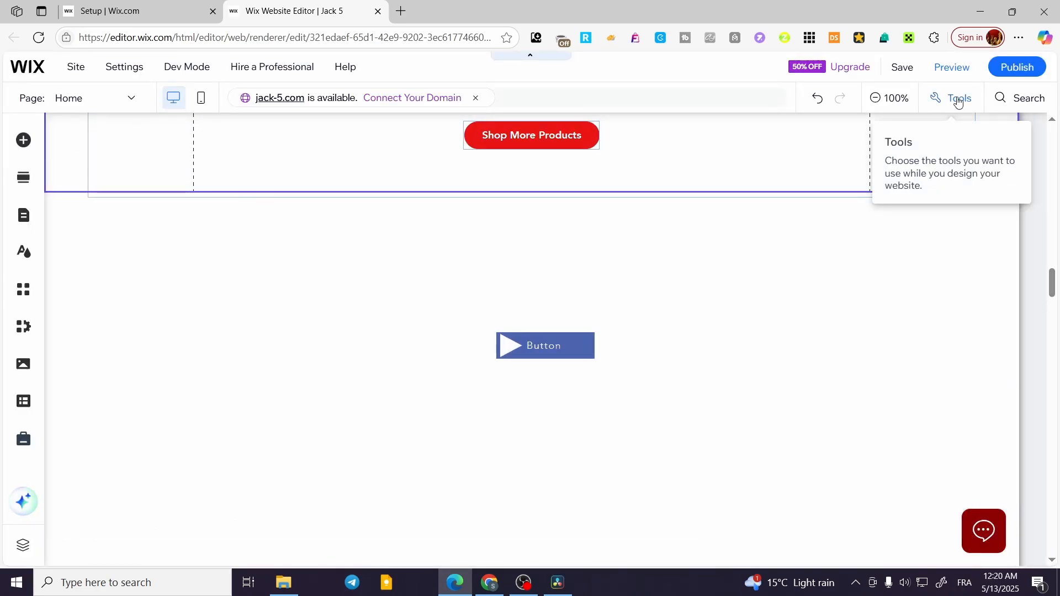
# - Turn on the editor's Toolbar so the size and position values of elements are displayed
pyautogui.click(953, 99)
pyautogui.click(945, 146)
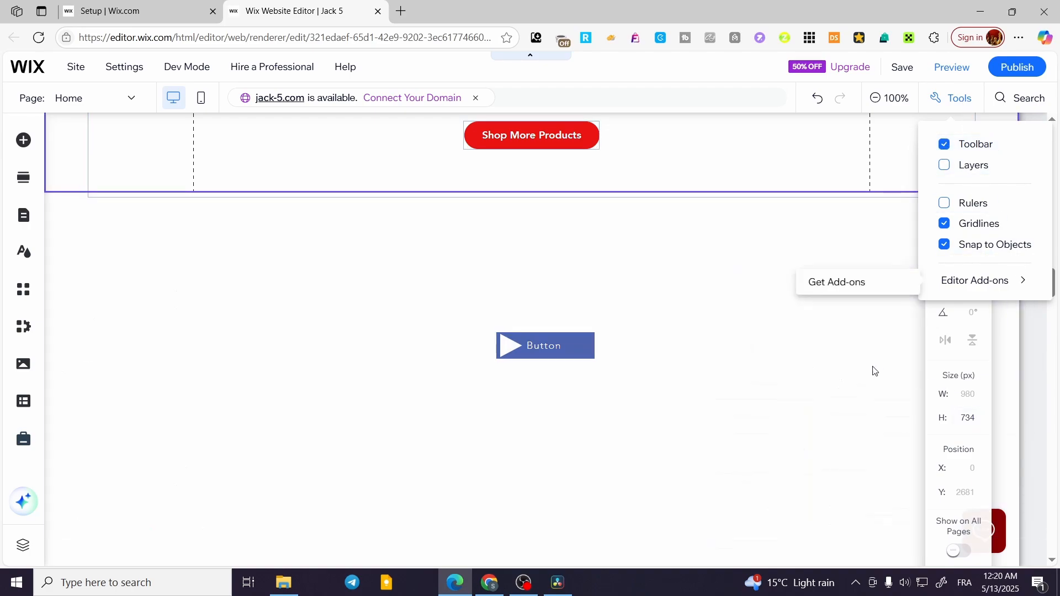
pyautogui.click(883, 377)
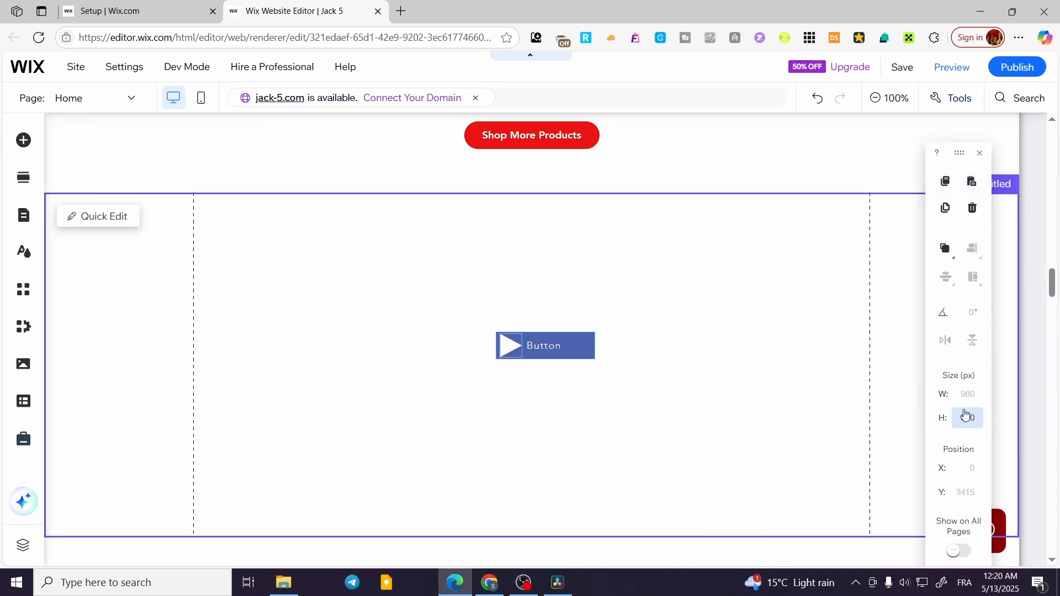
# - Shrink the white triangle to about 21 × 23 px and centre it vertically near the blue button's edge, before the label
pyautogui.click(510, 345)
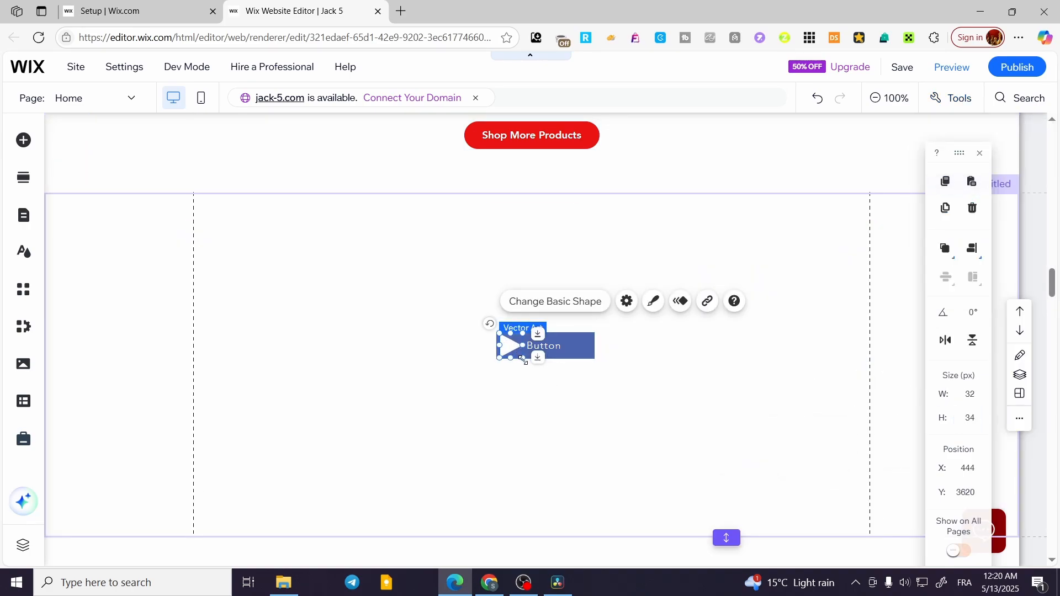
pyautogui.moveTo(523, 360); pyautogui.dragTo(513, 353)
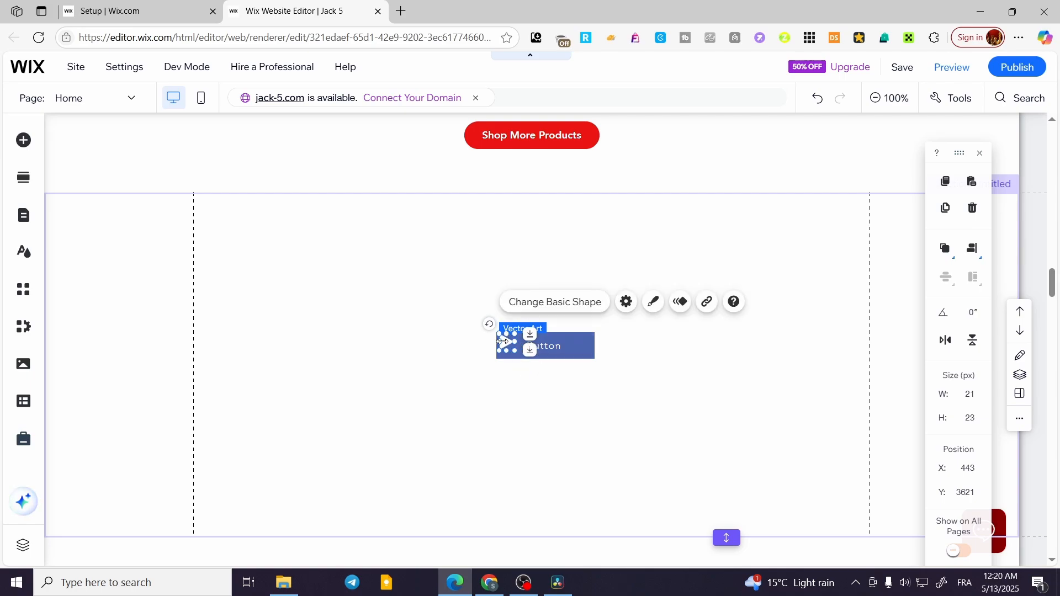
pyautogui.moveTo(502, 341); pyautogui.dragTo(505, 346)
pyautogui.click(499, 397)
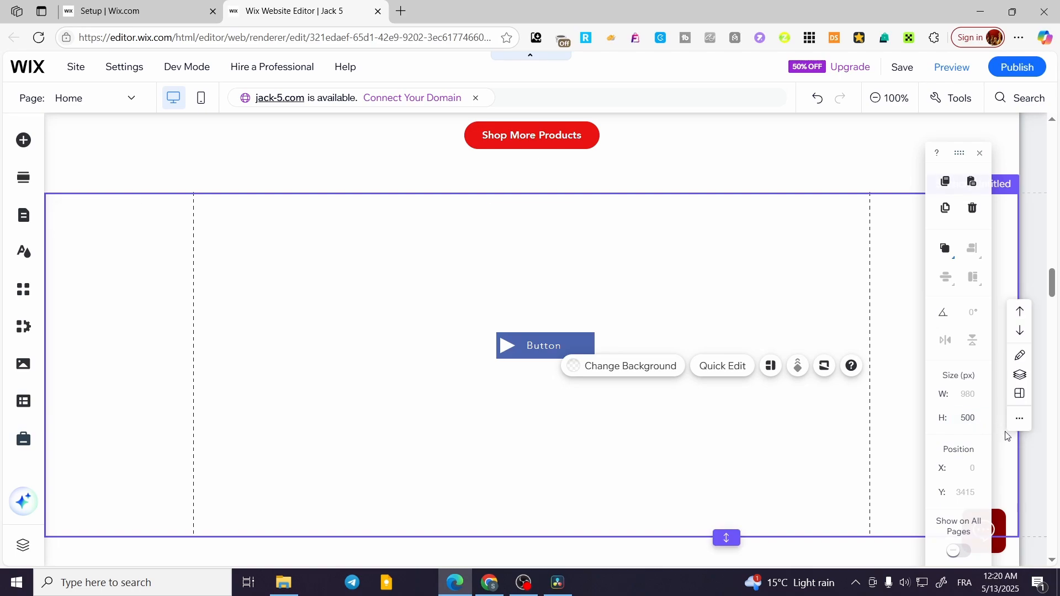
# - Inspect the resized triangle's size and position values and deselect it
pyautogui.click(505, 347)
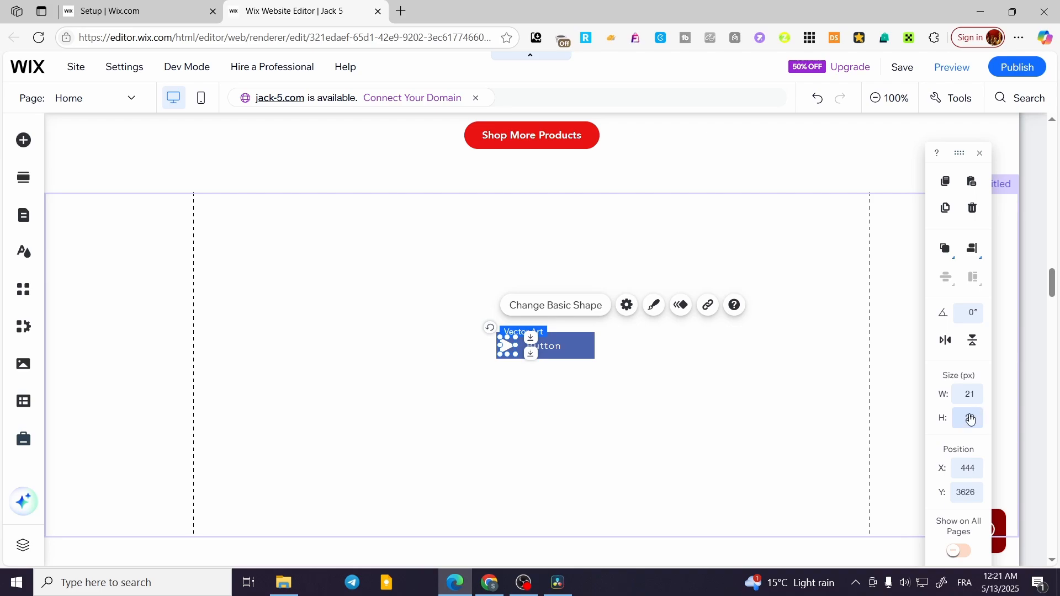
pyautogui.scroll(-2, 971, 420)
pyautogui.scroll(2, 971, 419)
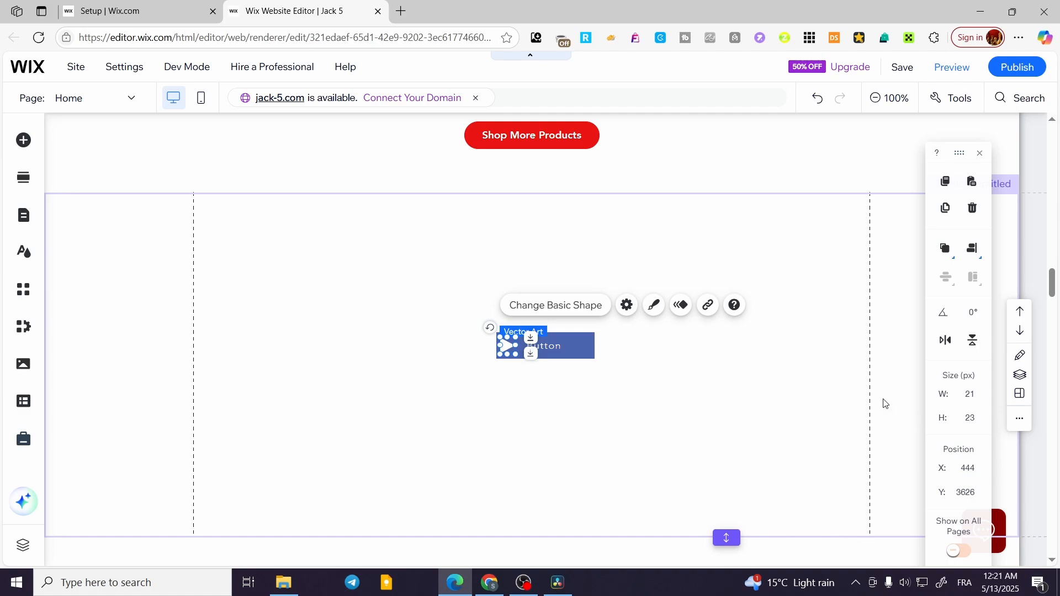
pyautogui.click(628, 446)
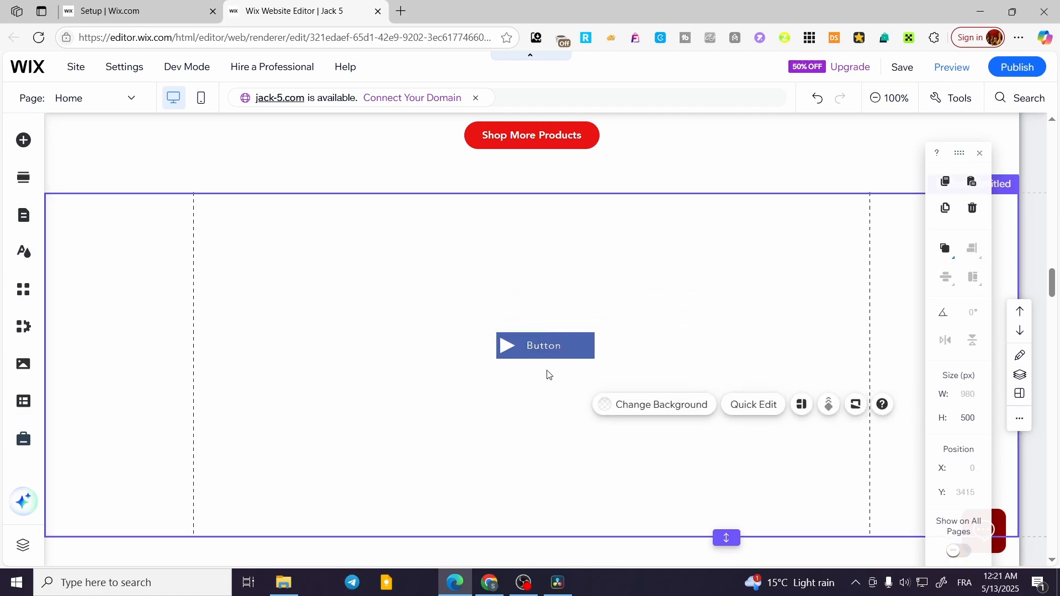
# - Review the blue button's regular-state border and corner design options and close them without changing anything
pyautogui.click(556, 347)
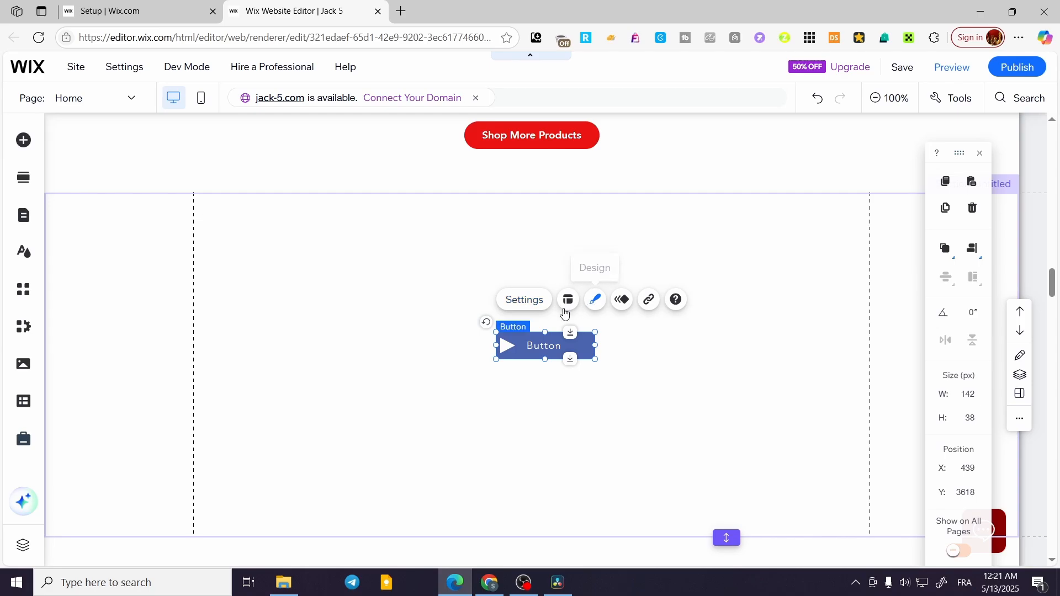
pyautogui.click(592, 302)
pyautogui.click(415, 485)
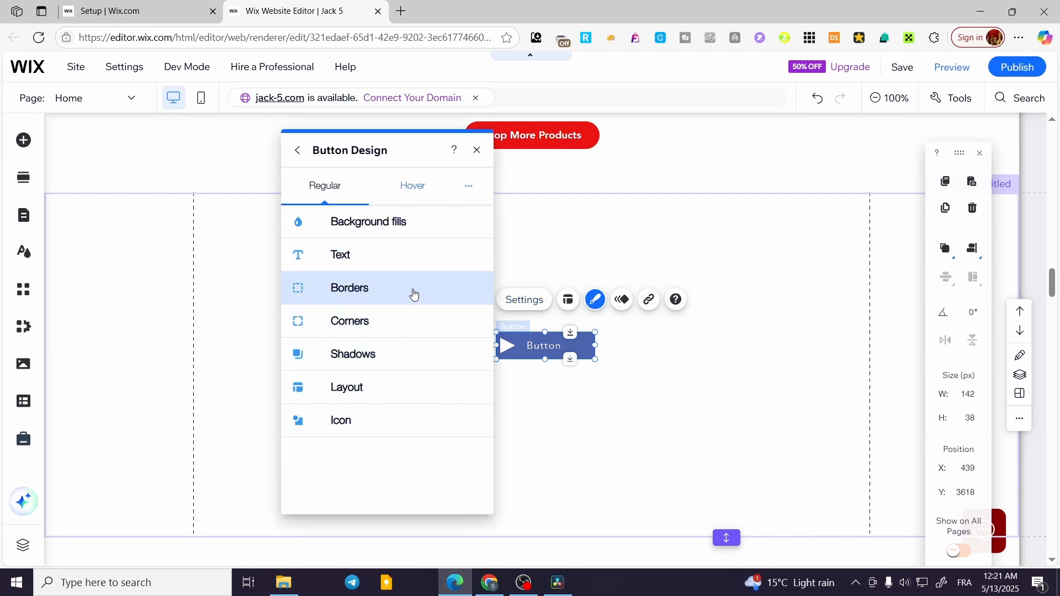
pyautogui.click(414, 293)
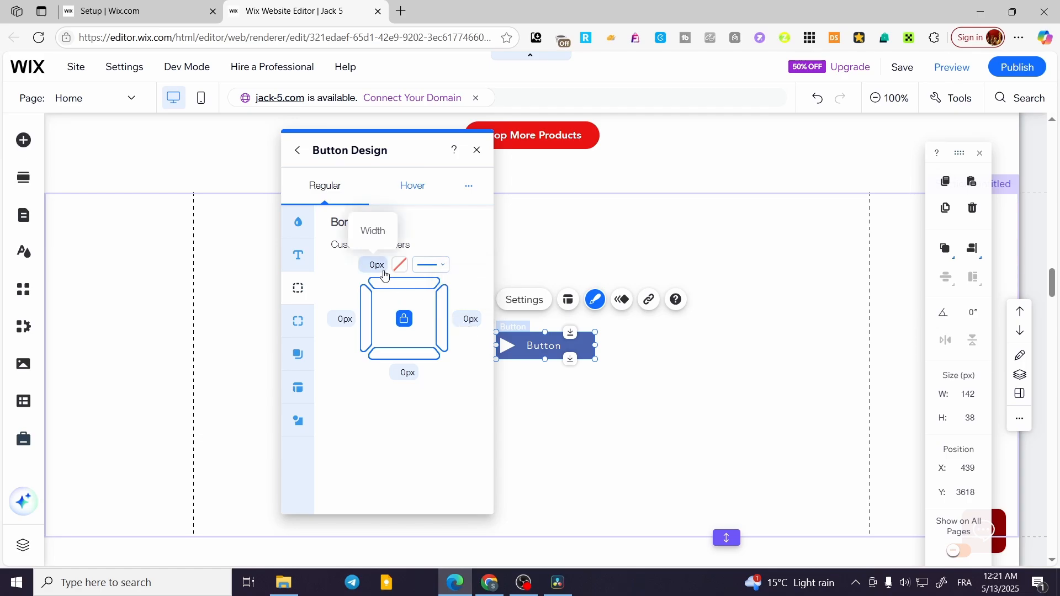
pyautogui.click(425, 265)
pyautogui.click(298, 321)
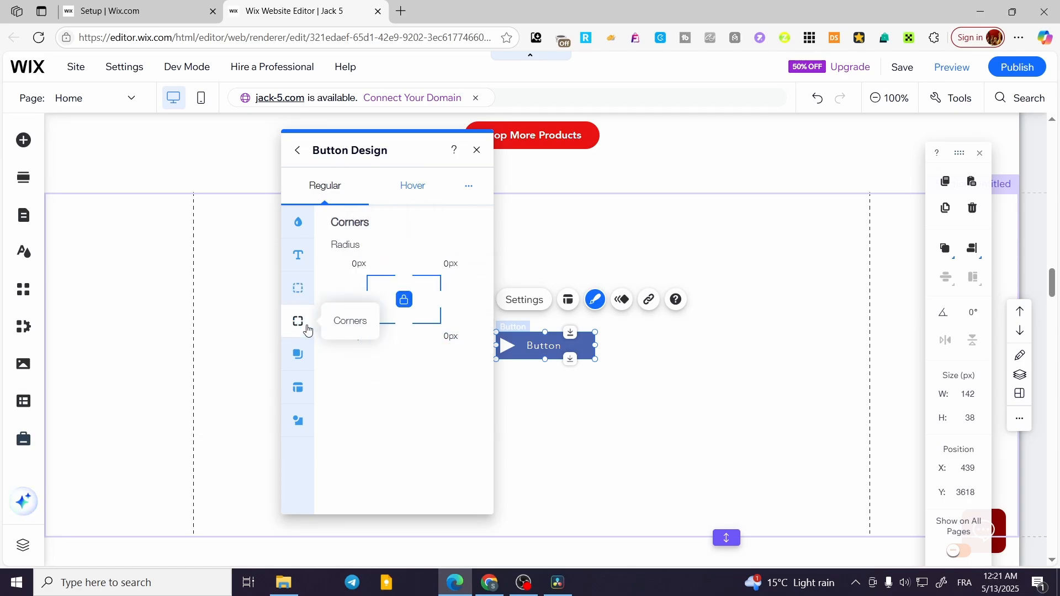
pyautogui.click(478, 150)
pyautogui.click(568, 492)
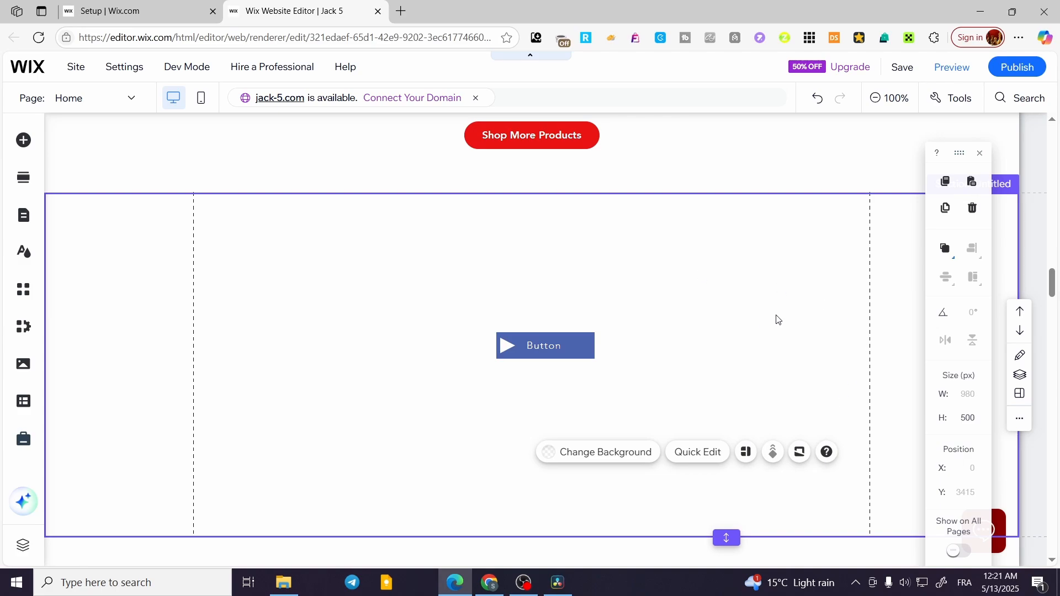